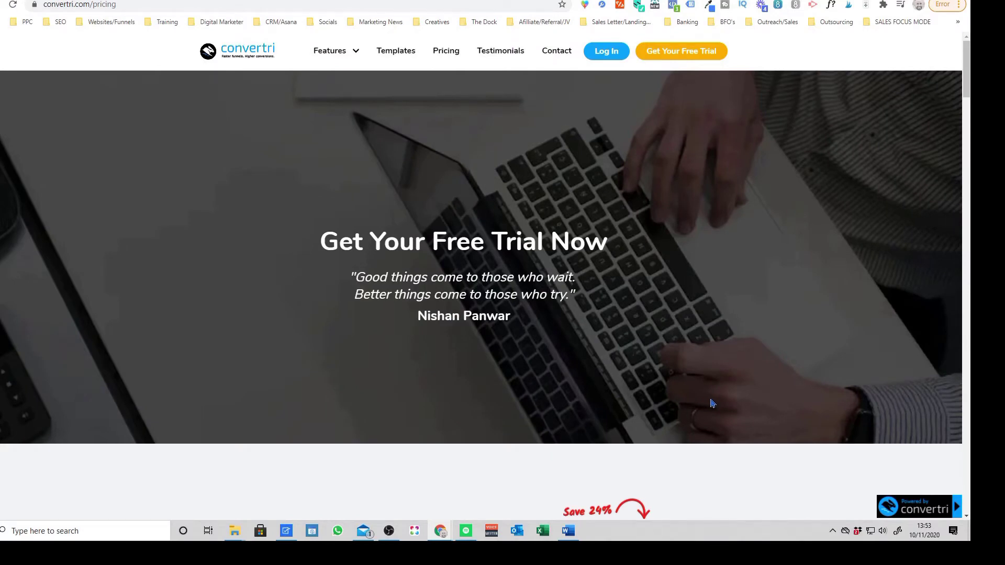
Compare the $75 annual and $99 monthly prices, then scroll to the plan's feature list
{"action": "scroll", "coordinate": [722, 362], "scroll_direction": "down", "scroll_amount": 4}
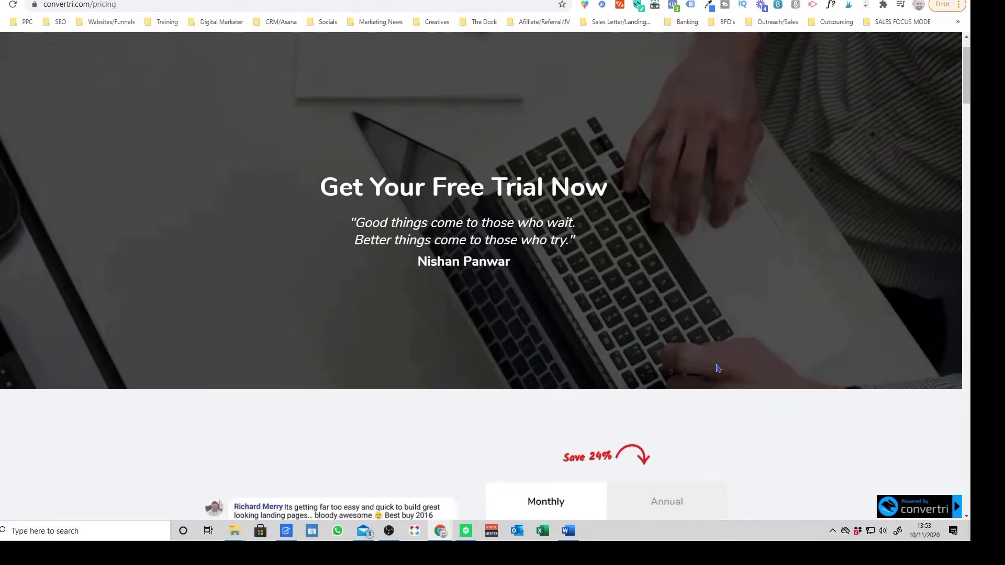
{"action": "scroll", "coordinate": [712, 366], "scroll_direction": "down", "scroll_amount": 4}
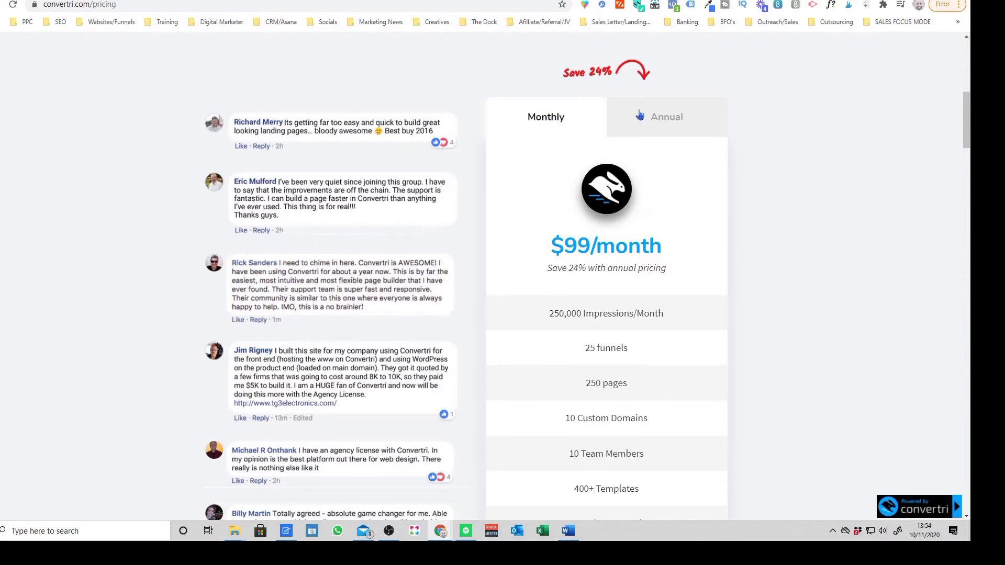
{"action": "left_click", "coordinate": [674, 123]}
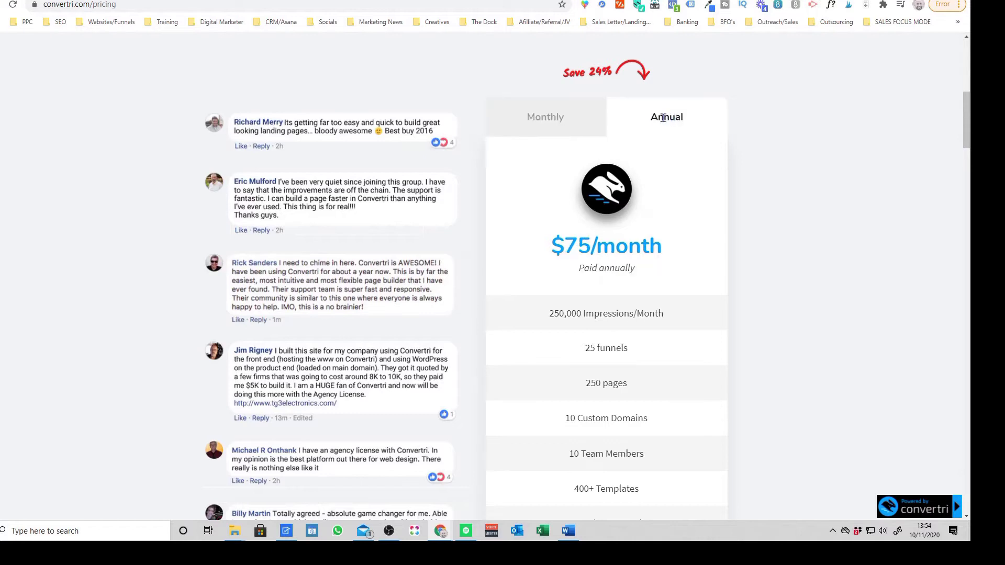
{"action": "left_click", "coordinate": [571, 122]}
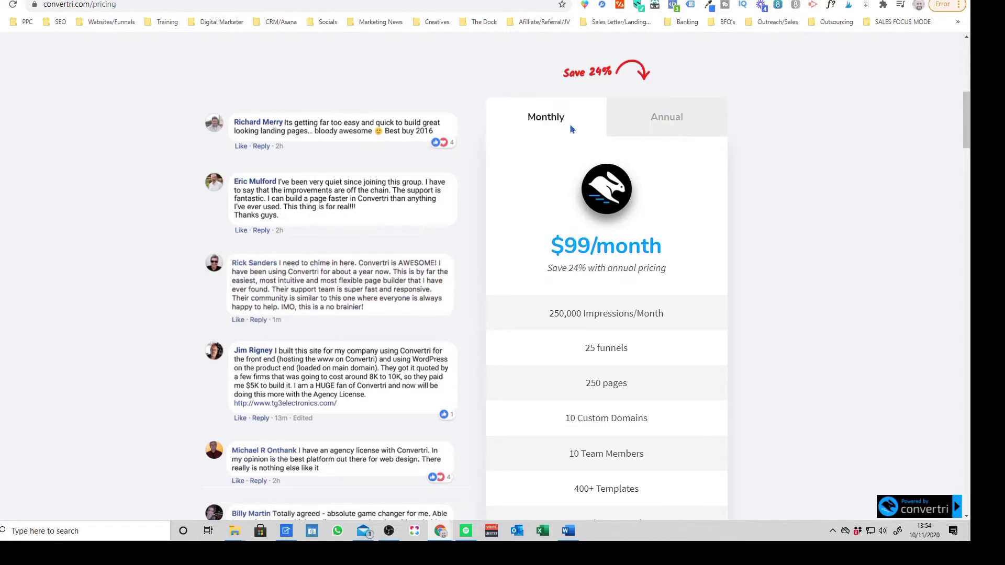
{"action": "scroll", "coordinate": [631, 333], "scroll_direction": "down", "scroll_amount": 1}
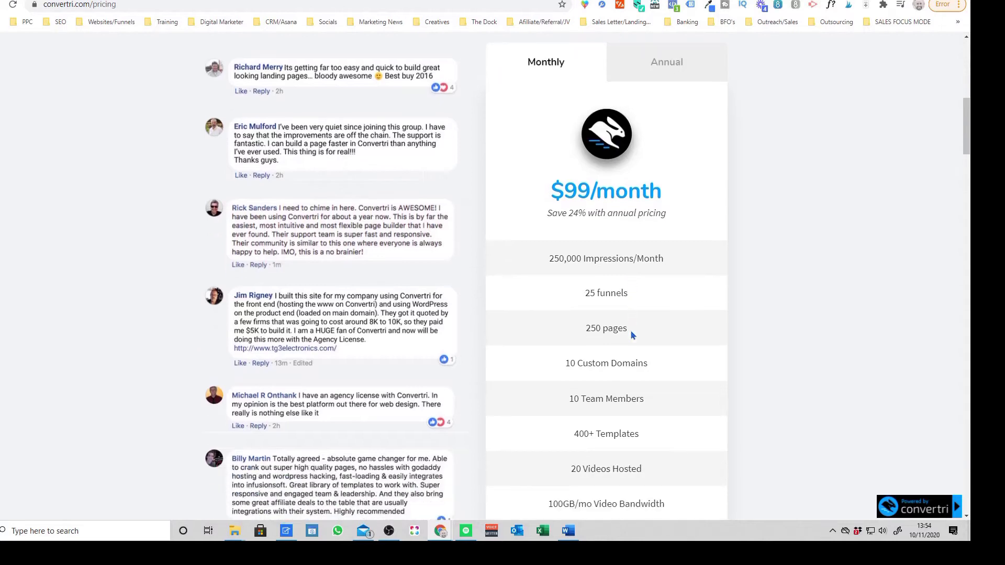
Scroll through ClickFunnels' $97, $297 and $2,497 plans, then return to Convertri's pricing
{"action": "key", "text": "ctrl+Tab"}
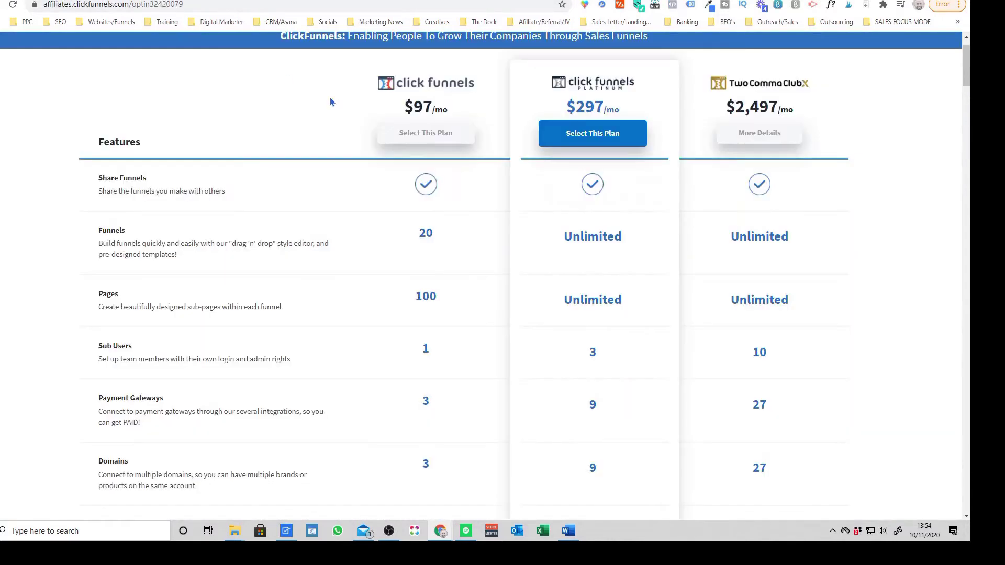
{"action": "scroll", "coordinate": [404, 146], "scroll_direction": "down", "scroll_amount": 1}
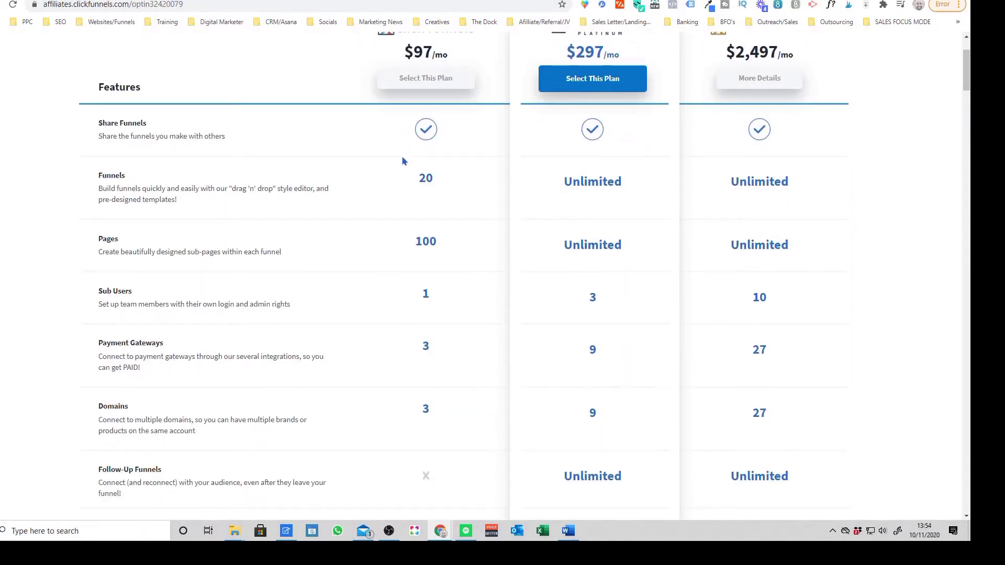
{"action": "scroll", "coordinate": [404, 160], "scroll_direction": "up", "scroll_amount": 1}
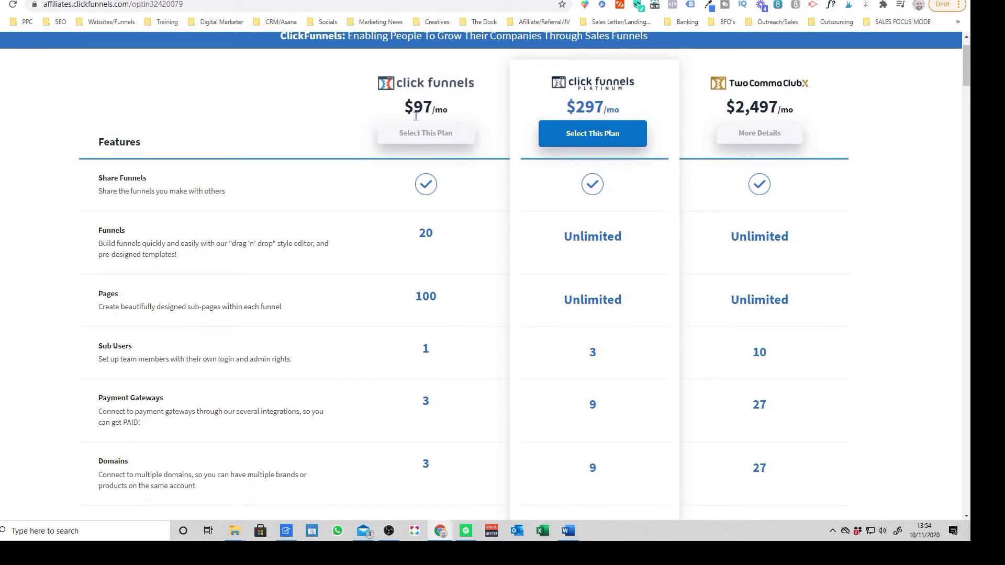
{"action": "scroll", "coordinate": [411, 131], "scroll_direction": "down", "scroll_amount": 2}
{"action": "scroll", "coordinate": [398, 130], "scroll_direction": "up", "scroll_amount": 1}
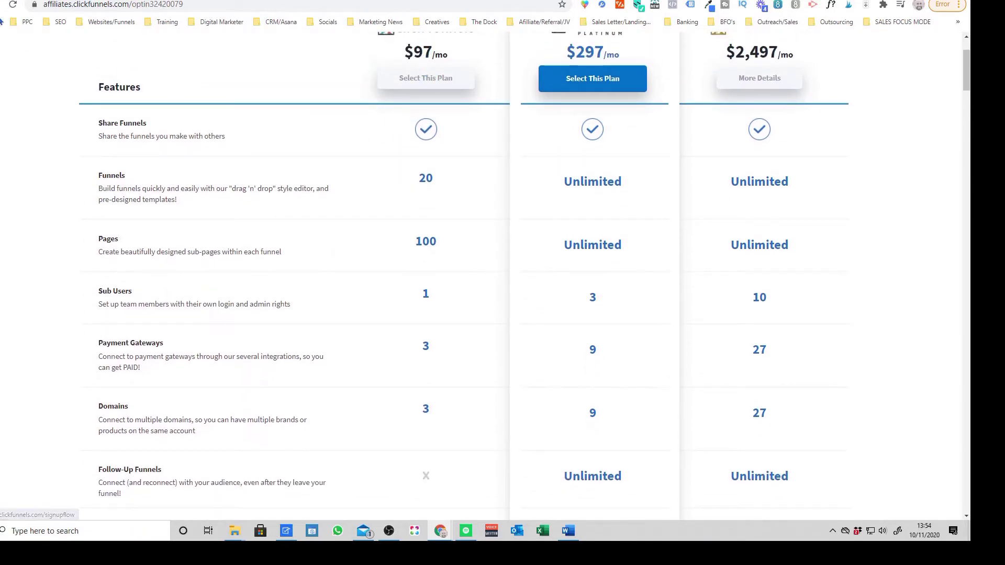
{"action": "key", "text": "ctrl+Tab"}
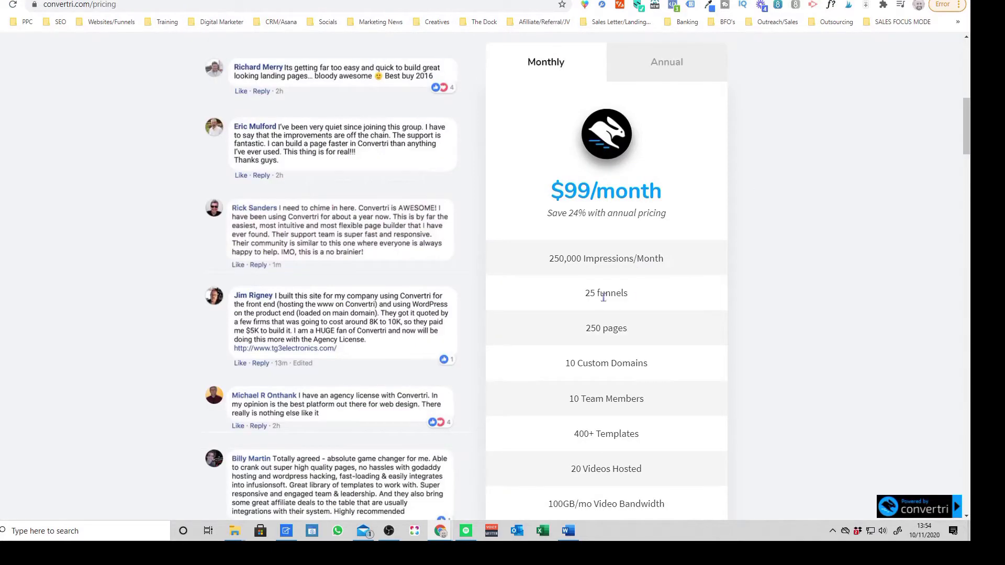
Flip between ClickFunnels' 20 funnels/100 pages and Convertri's 25 funnels/250 pages, ending on Convertri
{"action": "key", "text": "ctrl+shift+Tab"}
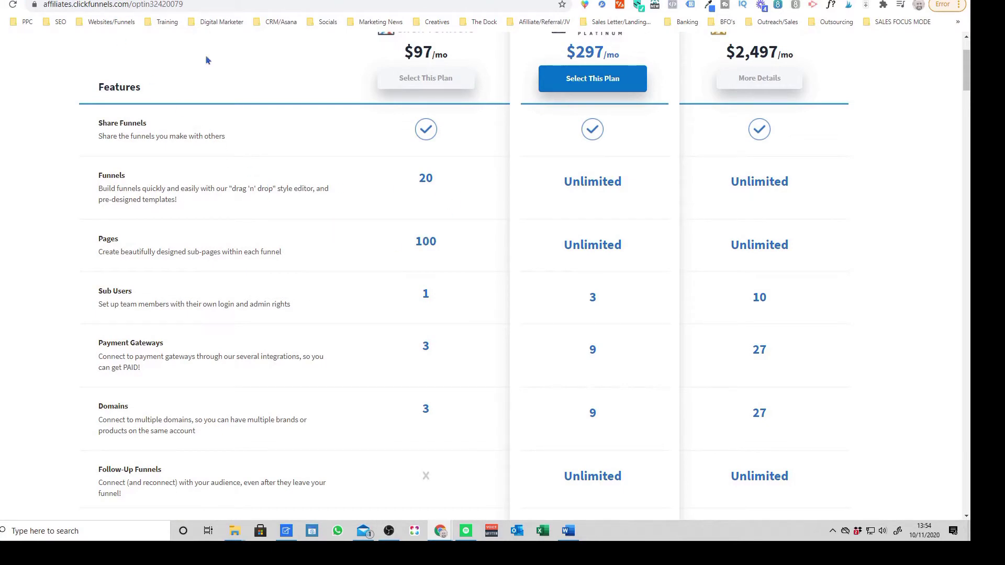
{"action": "key", "text": "ctrl+Tab"}
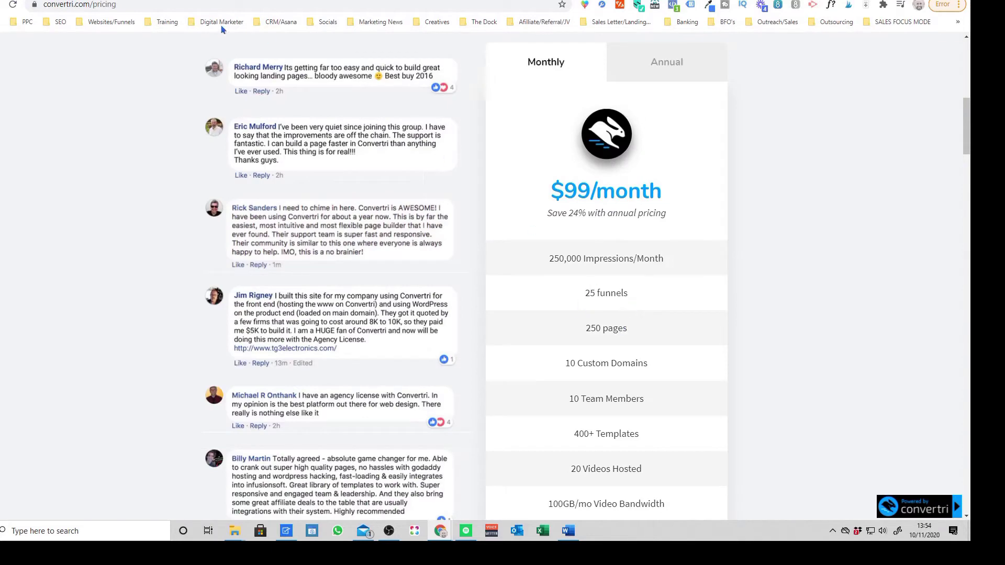
{"action": "key", "text": "ctrl+Tab"}
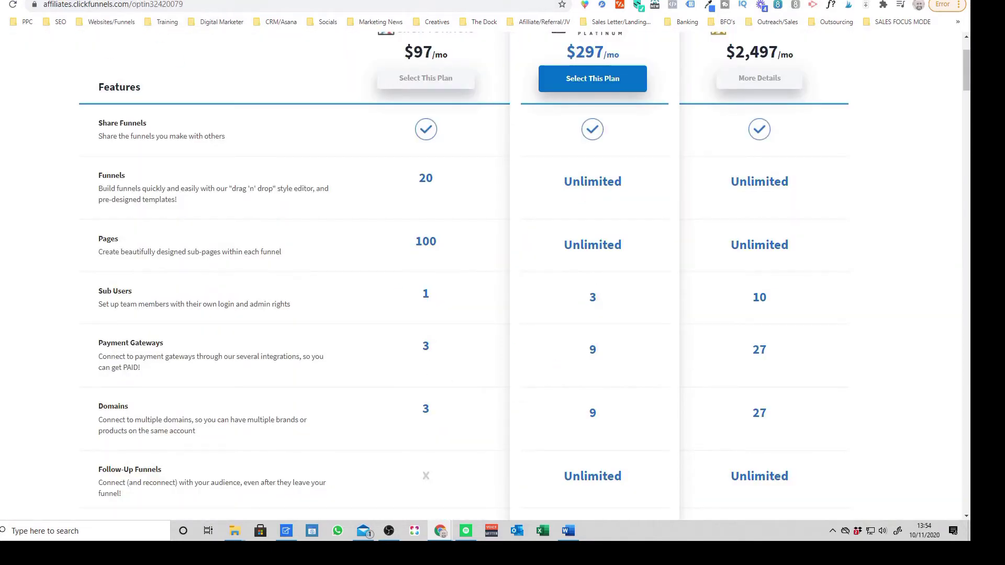
{"action": "key", "text": "ctrl+Tab"}
{"action": "scroll", "coordinate": [539, 265], "scroll_direction": "down", "scroll_amount": 1}
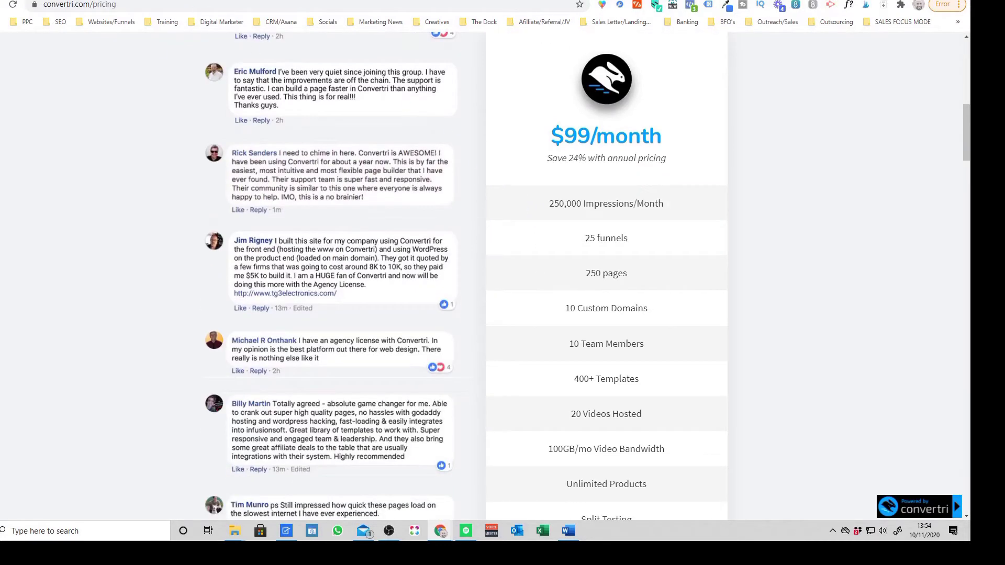
{"action": "key", "text": "ctrl+Tab"}
{"action": "scroll", "coordinate": [468, 338], "scroll_direction": "down", "scroll_amount": 1}
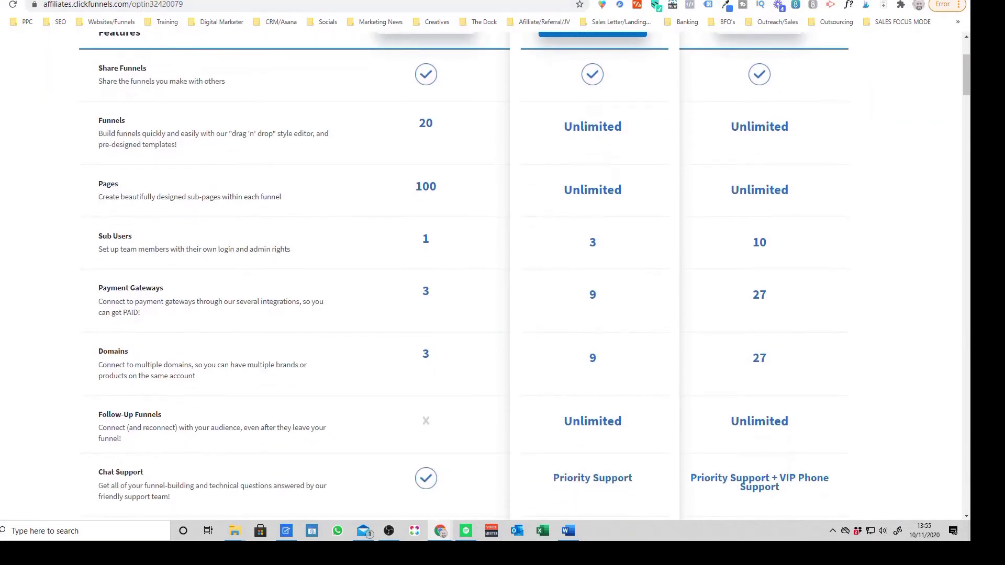
{"action": "key", "text": "ctrl+Tab"}
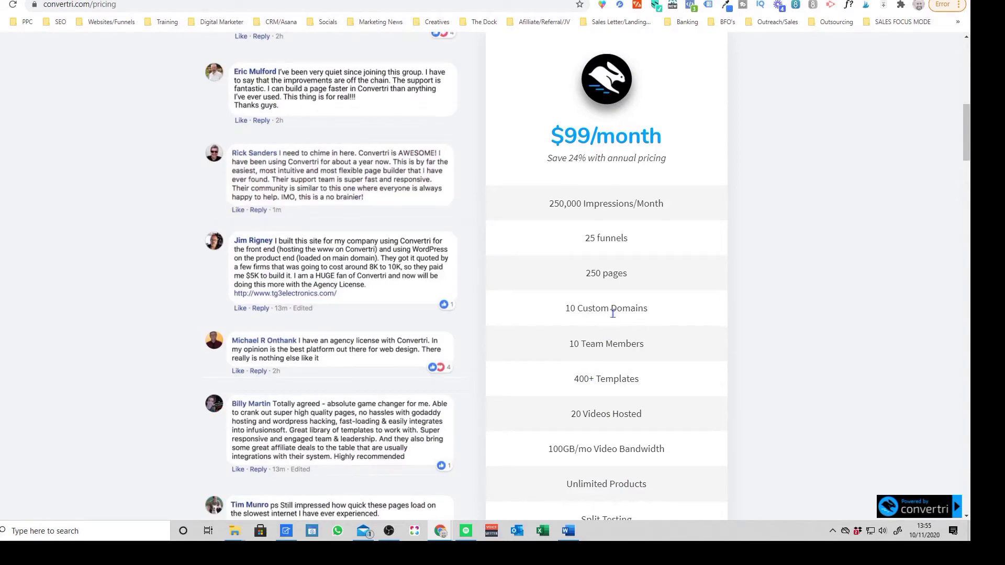
{"action": "key", "text": "ctrl+Tab"}
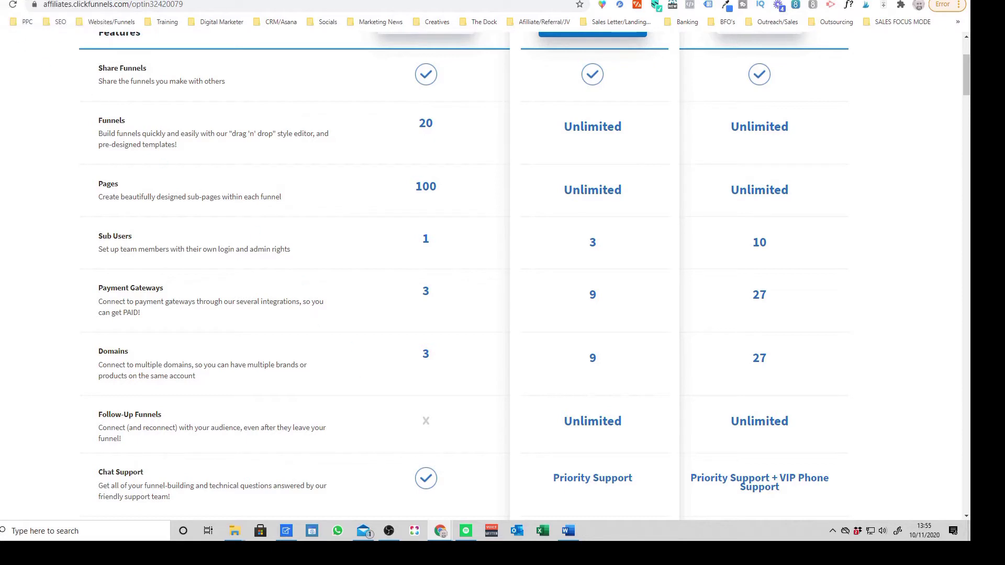
{"action": "key", "text": "ctrl+Tab"}
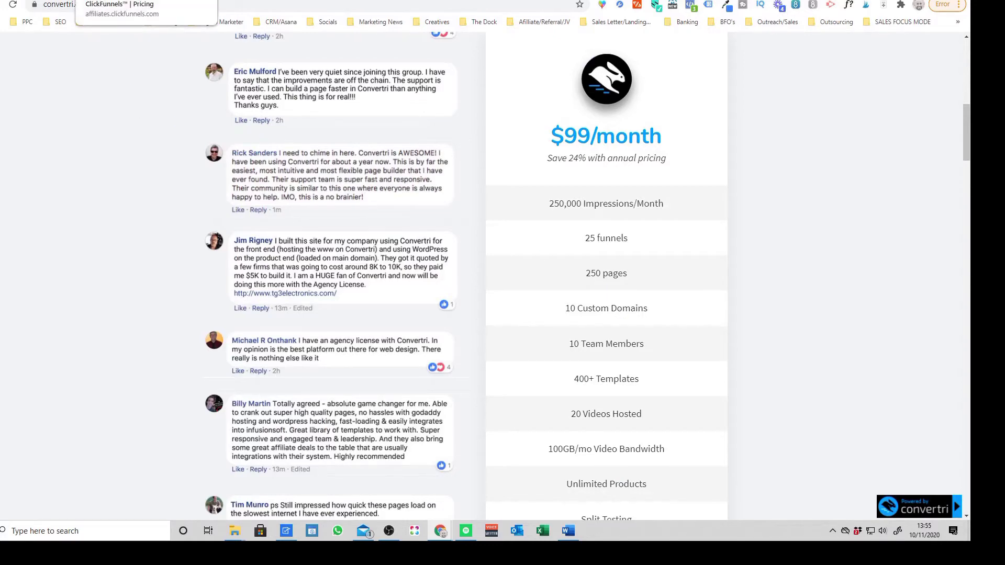
{"action": "left_click", "coordinate": [120, 0]}
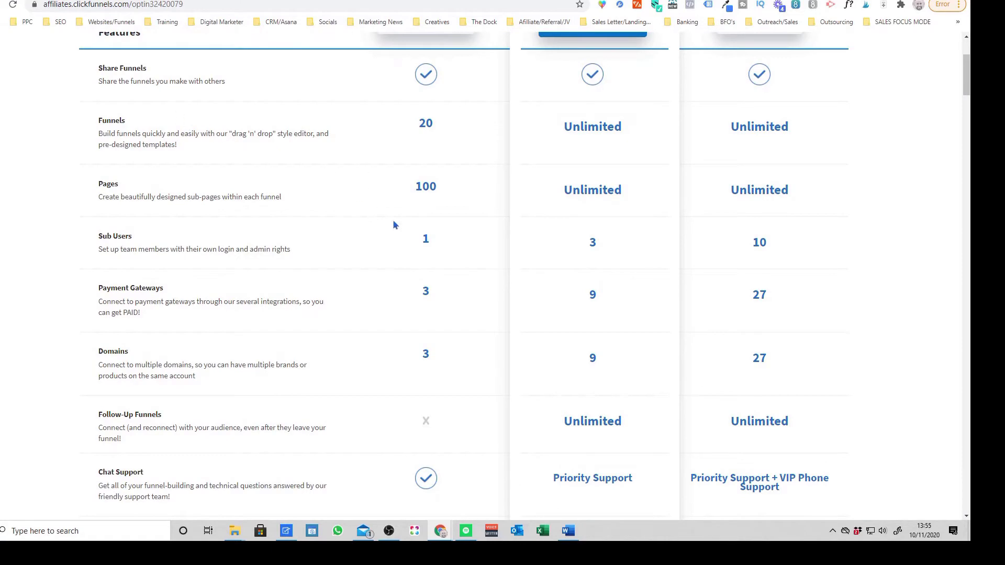
{"action": "scroll", "coordinate": [411, 249], "scroll_direction": "down", "scroll_amount": 1}
{"action": "scroll", "coordinate": [459, 333], "scroll_direction": "down", "scroll_amount": 1}
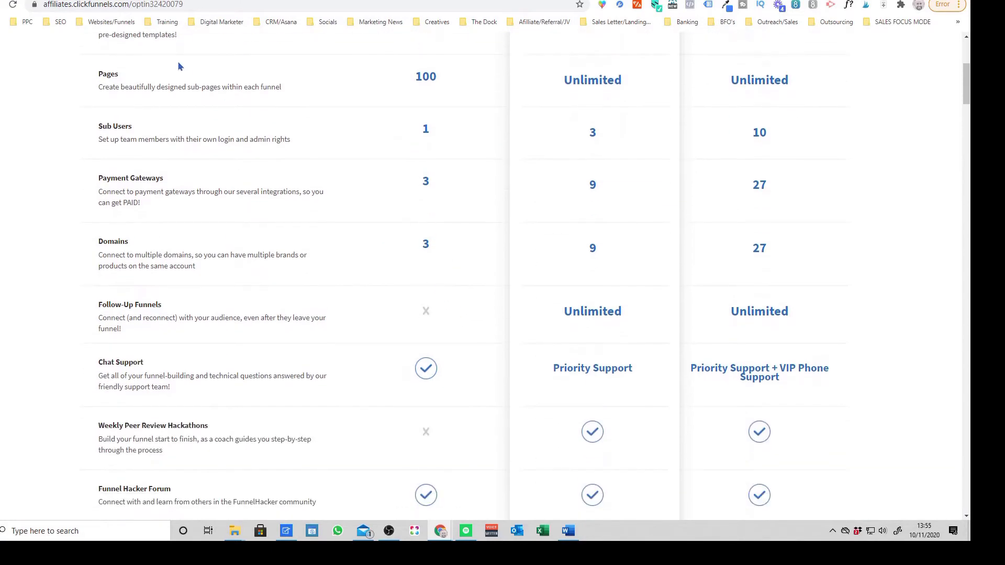
{"action": "left_click", "coordinate": [210, 0]}
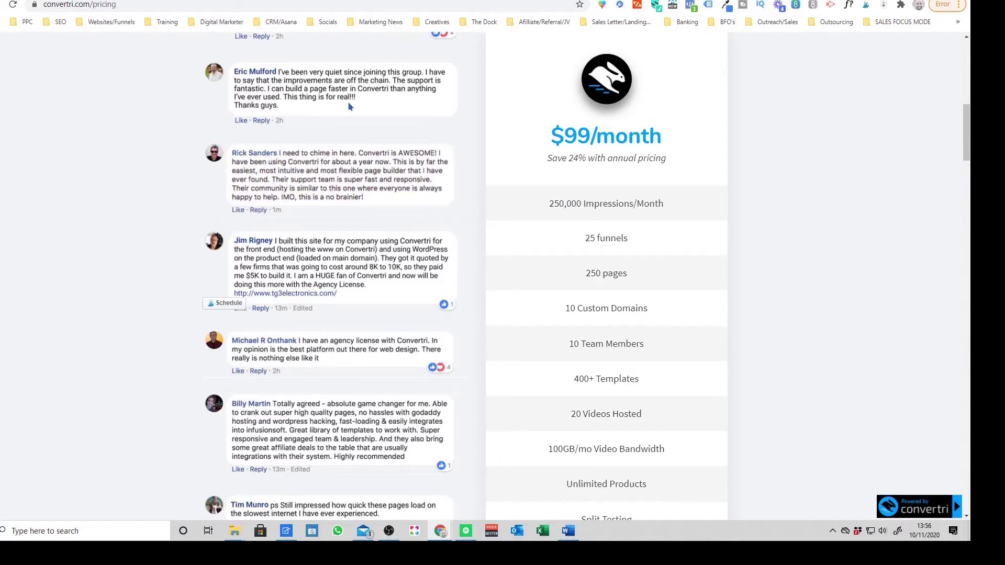
{"action": "key", "text": "ctrl+Tab"}
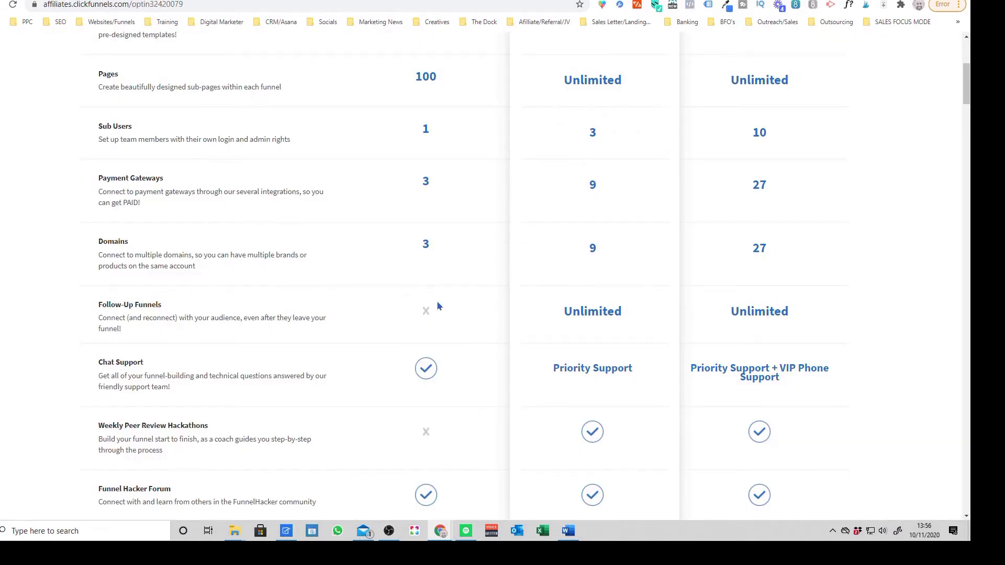
{"action": "scroll", "coordinate": [442, 326], "scroll_direction": "down", "scroll_amount": 2}
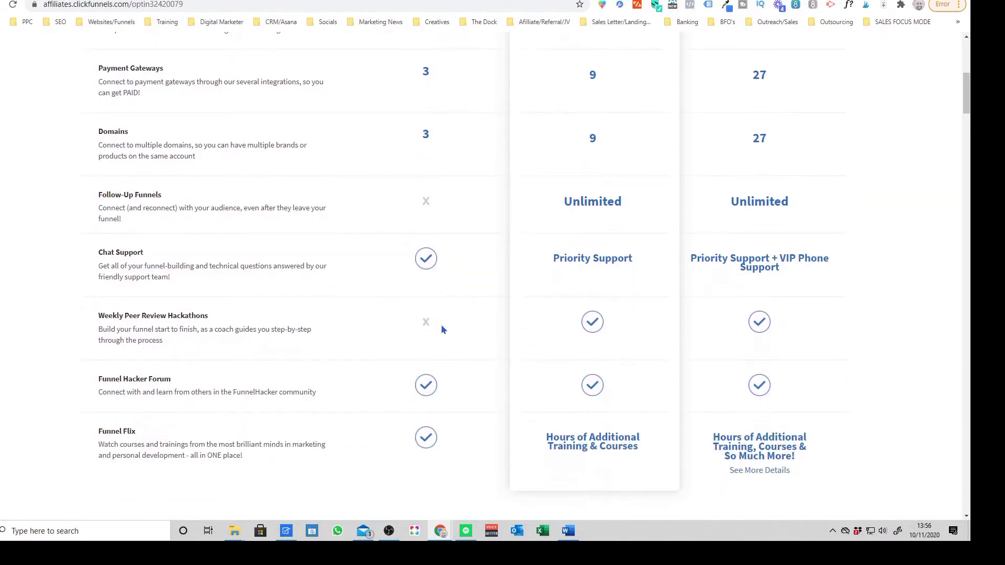
{"action": "scroll", "coordinate": [442, 329], "scroll_direction": "up", "scroll_amount": 5}
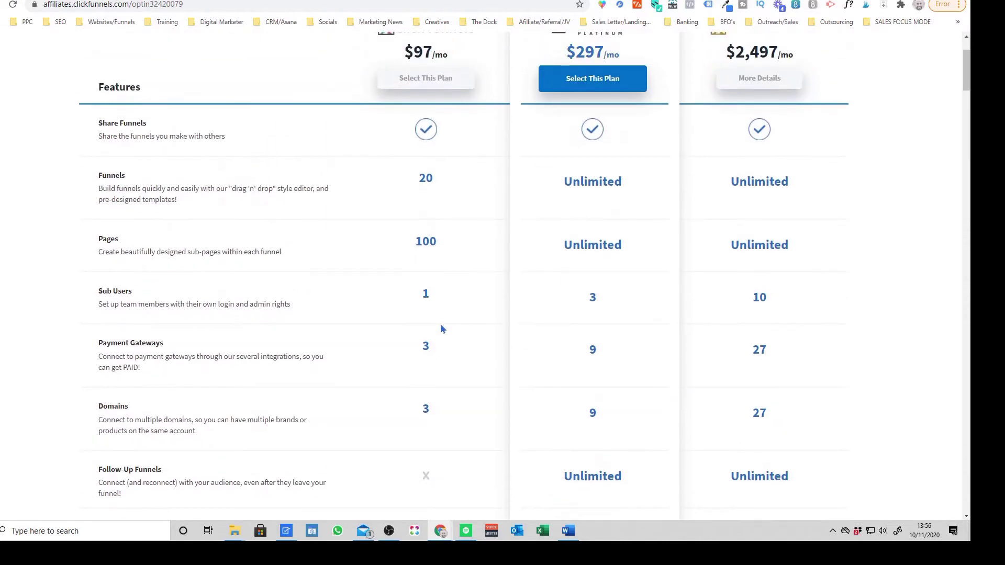
{"action": "scroll", "coordinate": [407, 163], "scroll_direction": "down", "scroll_amount": 3}
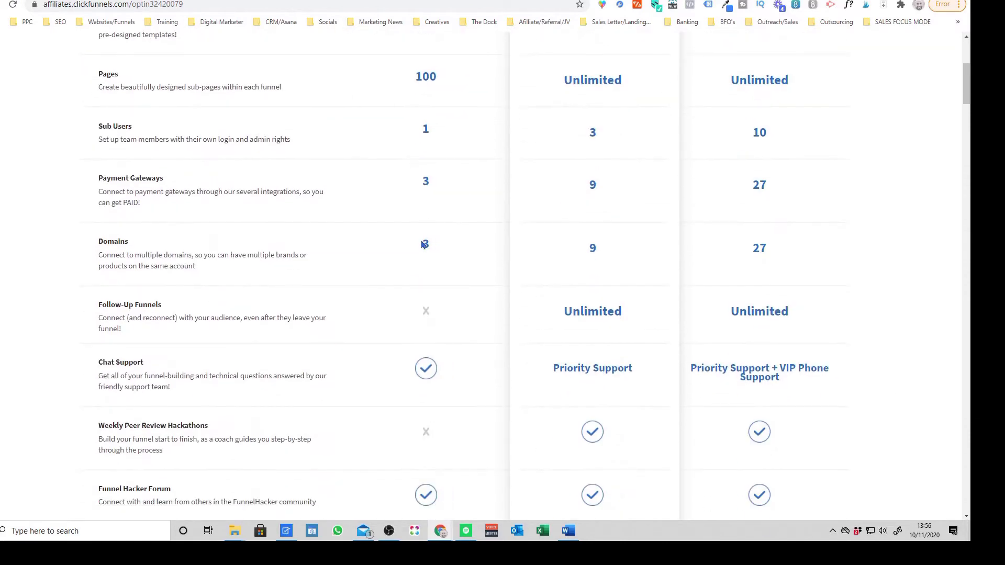
{"action": "scroll", "coordinate": [422, 287], "scroll_direction": "down", "scroll_amount": 5}
{"action": "scroll", "coordinate": [421, 291], "scroll_direction": "up", "scroll_amount": 1}
{"action": "scroll", "coordinate": [421, 290], "scroll_direction": "down", "scroll_amount": 1}
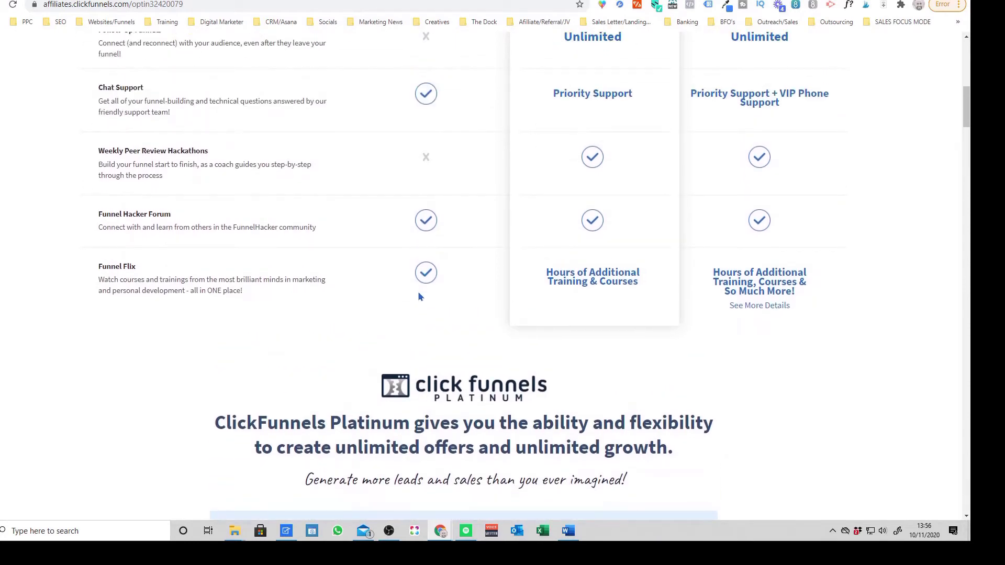
{"action": "key", "text": "ctrl+Tab"}
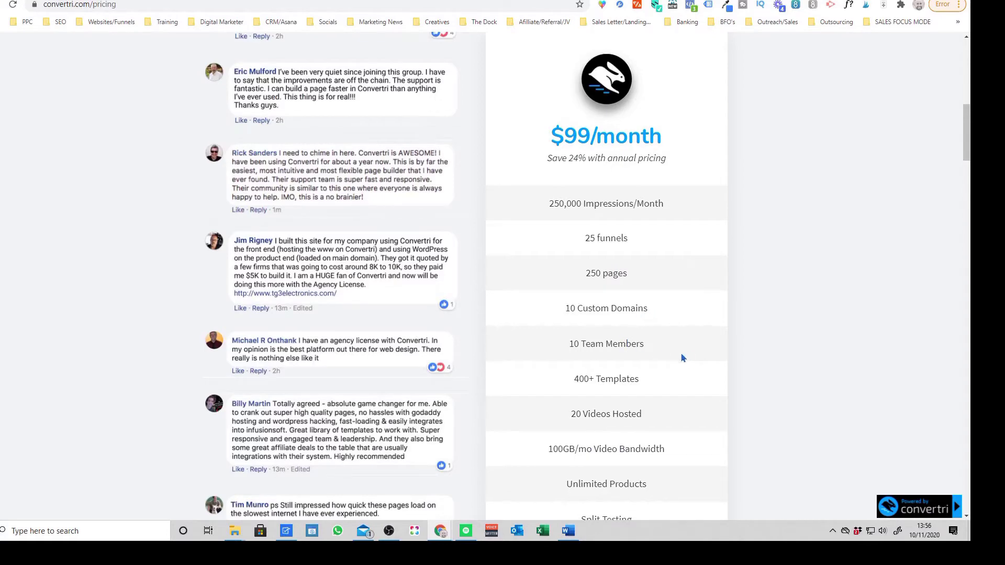
{"action": "scroll", "coordinate": [597, 190], "scroll_direction": "down", "scroll_amount": 4}
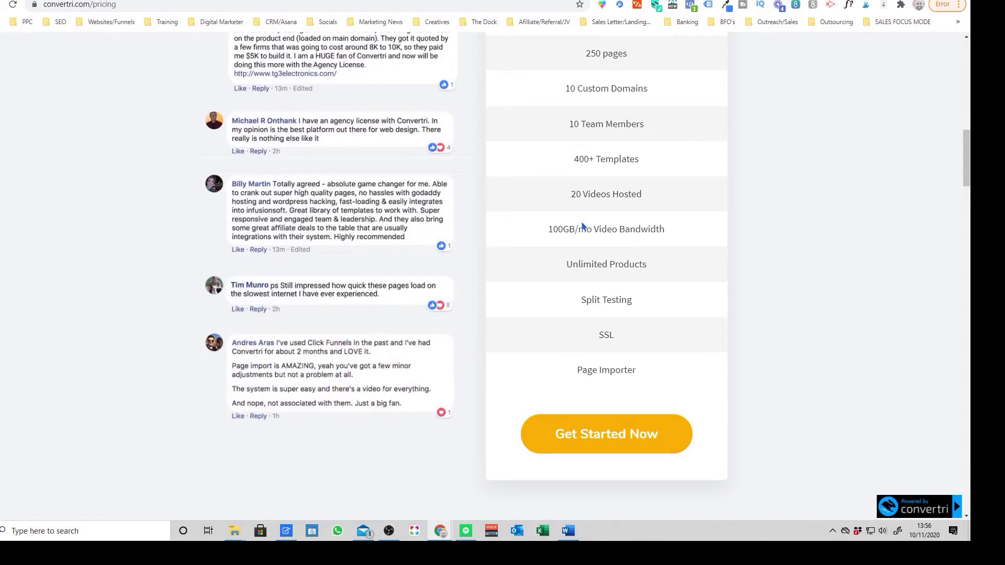
{"action": "scroll", "coordinate": [580, 225], "scroll_direction": "up", "scroll_amount": 2}
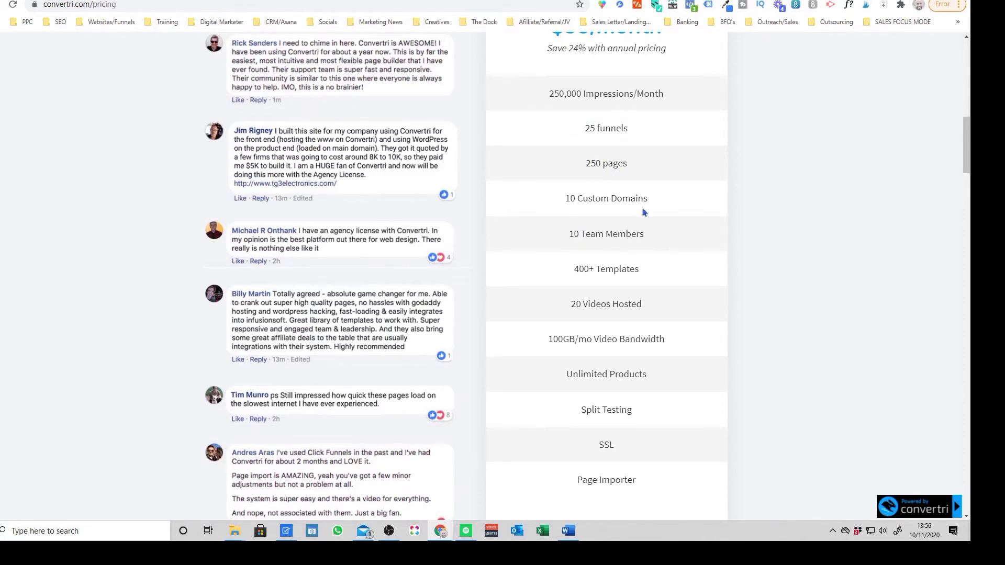
{"action": "scroll", "coordinate": [641, 232], "scroll_direction": "down", "scroll_amount": 3}
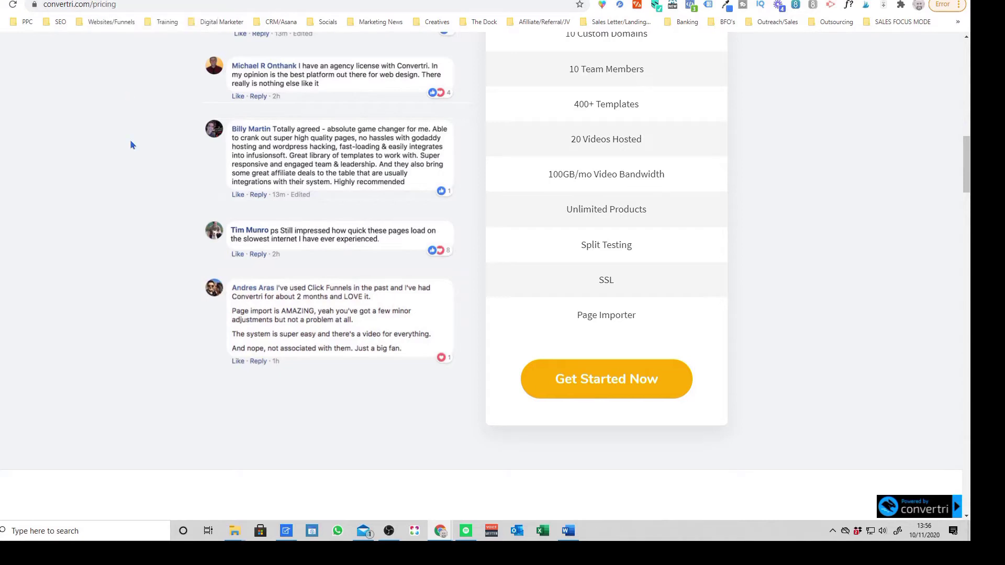
{"action": "key", "text": "ctrl+Tab"}
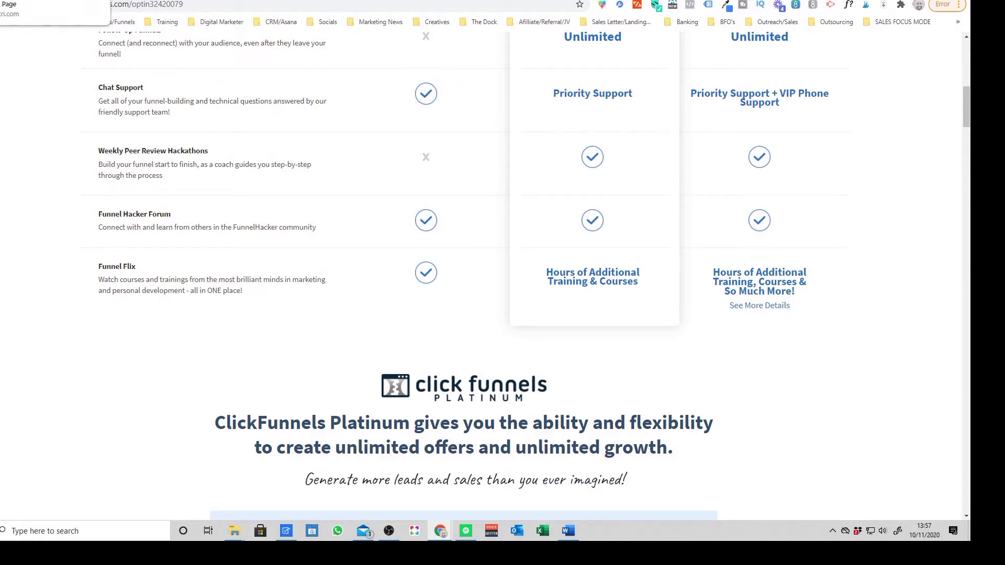
Switch from the ClickFunnels affiliates tab back to the convertri.com/pricing tab
{"action": "key", "text": "ctrl+Tab"}
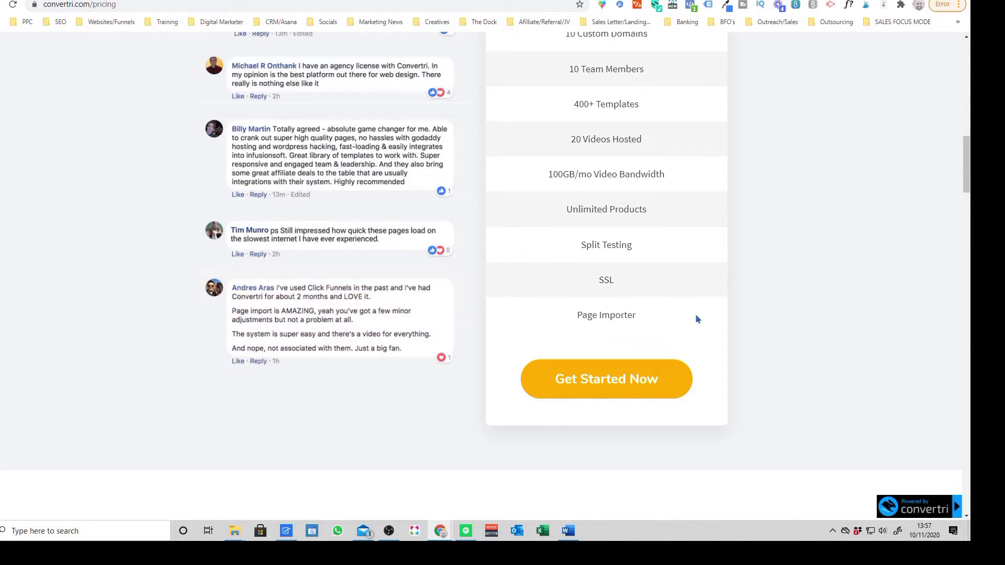
Scroll down to the fast-pages FAQ and highlight "53% of people leave your mobile"
{"action": "scroll", "coordinate": [651, 333], "scroll_direction": "down", "scroll_amount": 4}
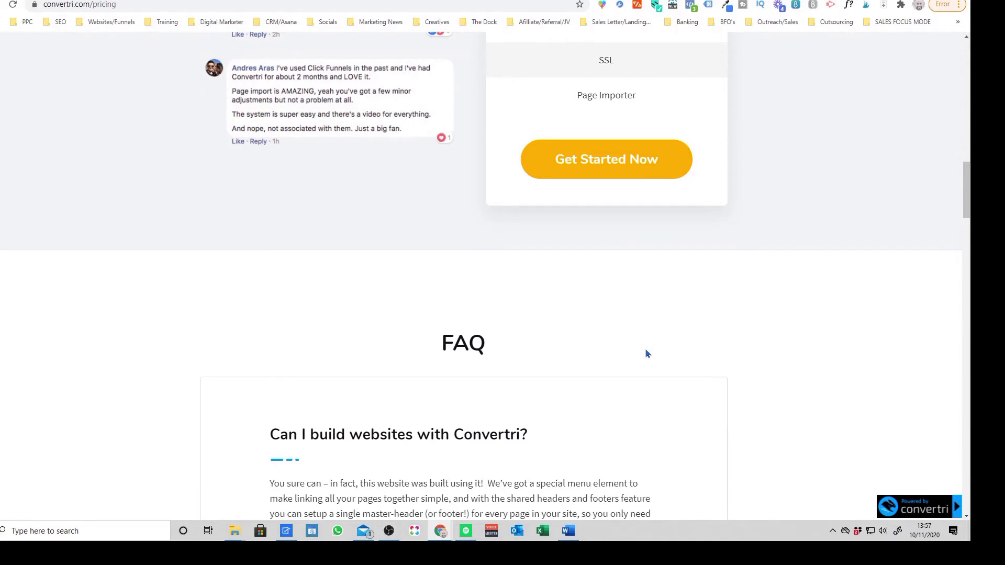
{"action": "scroll", "coordinate": [640, 346], "scroll_direction": "down", "scroll_amount": 5}
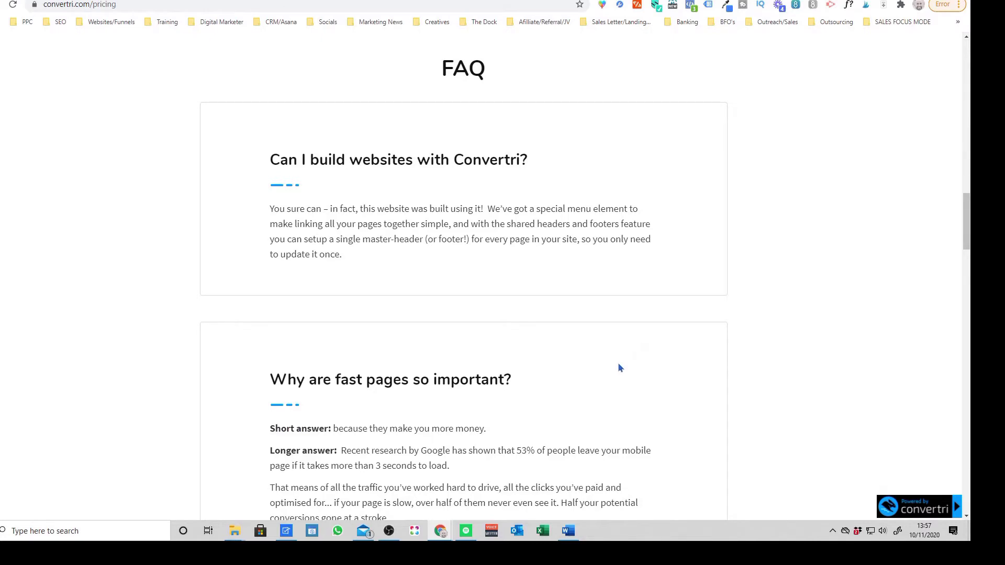
{"action": "scroll", "coordinate": [623, 359], "scroll_direction": "down", "scroll_amount": 2}
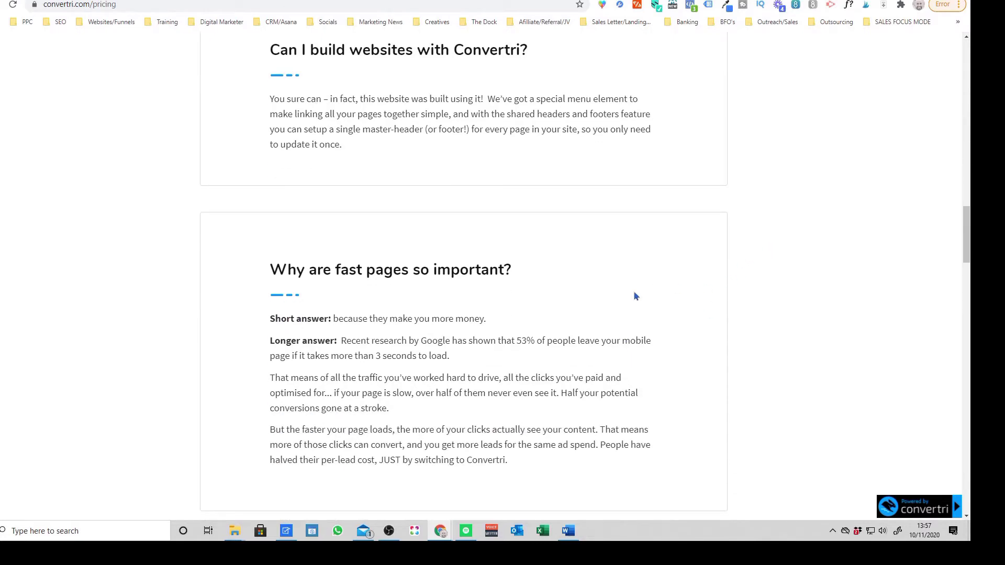
{"action": "scroll", "coordinate": [628, 300], "scroll_direction": "down", "scroll_amount": 1}
{"action": "scroll", "coordinate": [363, 231], "scroll_direction": "down", "scroll_amount": 1}
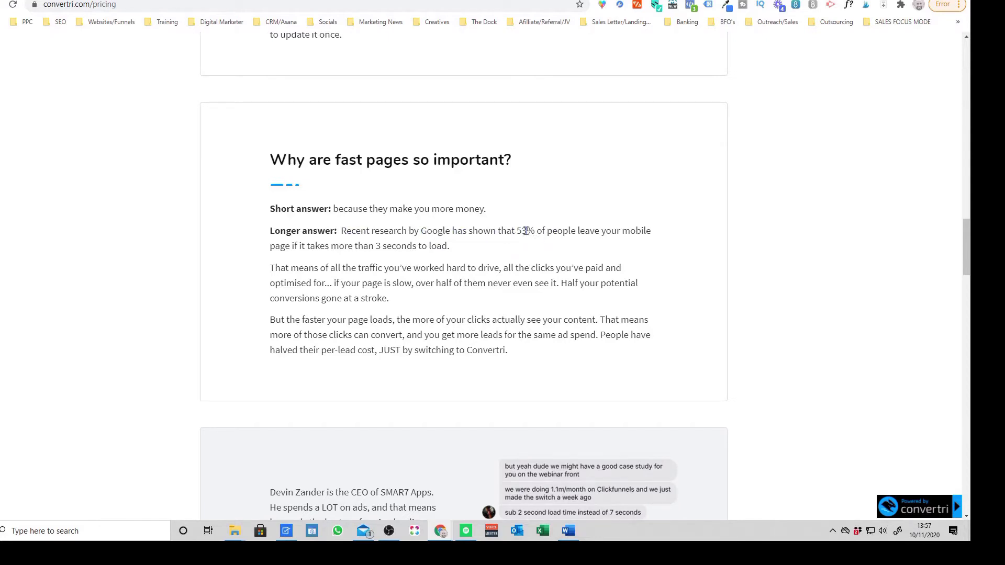
{"action": "left_click_drag", "start_coordinate": [518, 231], "coordinate": [651, 232]}
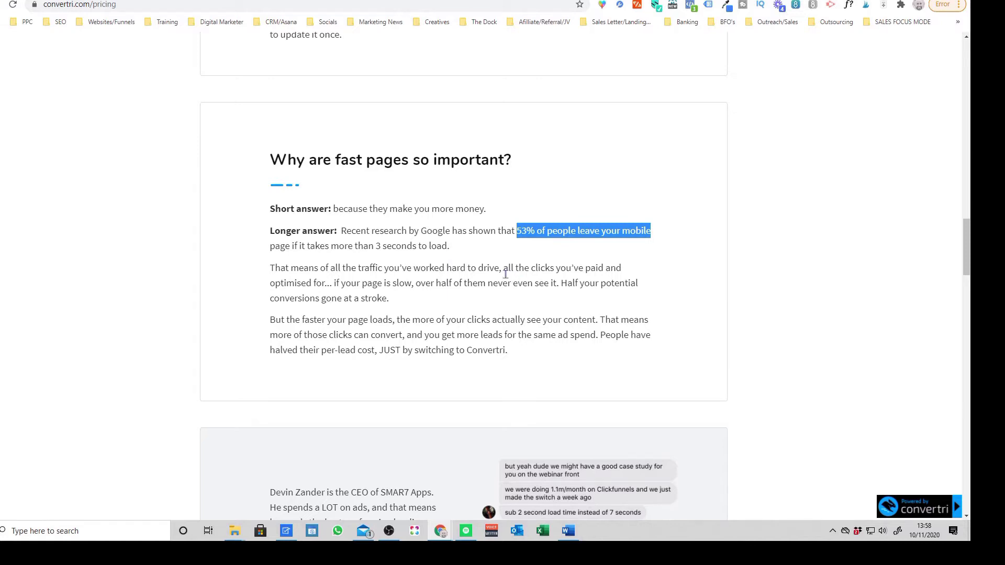
Clear the statistic highlight and scroll down to the SMAR7 Apps CEO testimonial
{"action": "scroll", "coordinate": [516, 234], "scroll_direction": "down", "scroll_amount": 2}
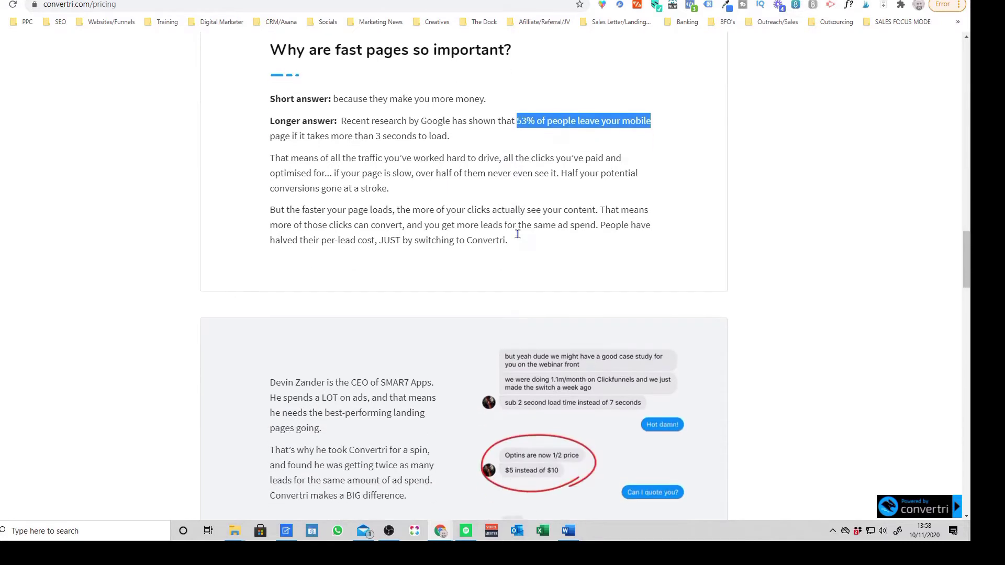
{"action": "left_click", "coordinate": [518, 236]}
{"action": "scroll", "coordinate": [515, 278], "scroll_direction": "down", "scroll_amount": 1}
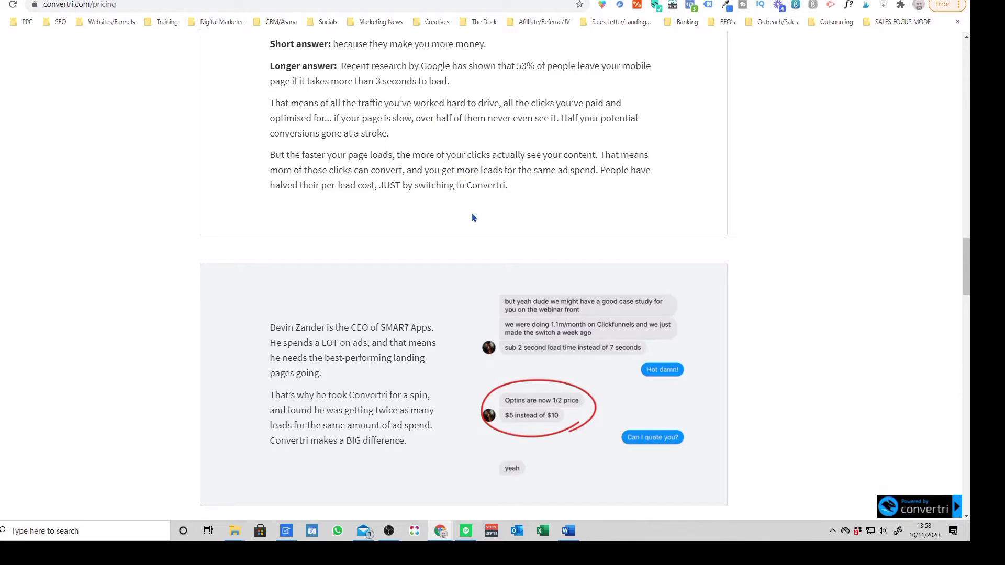
{"action": "scroll", "coordinate": [471, 214], "scroll_direction": "down", "scroll_amount": 2}
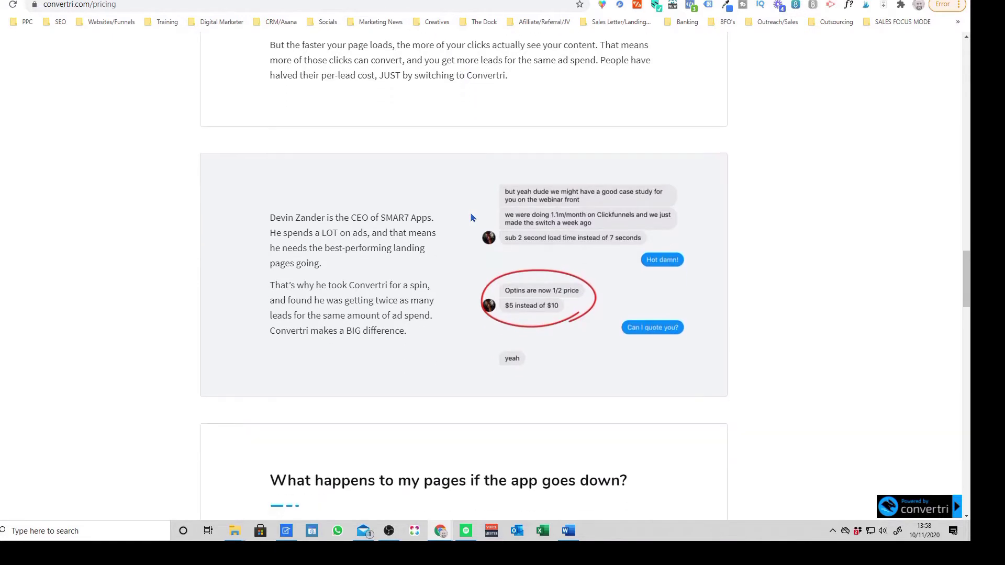
{"action": "scroll", "coordinate": [470, 214], "scroll_direction": "up", "scroll_amount": 2}
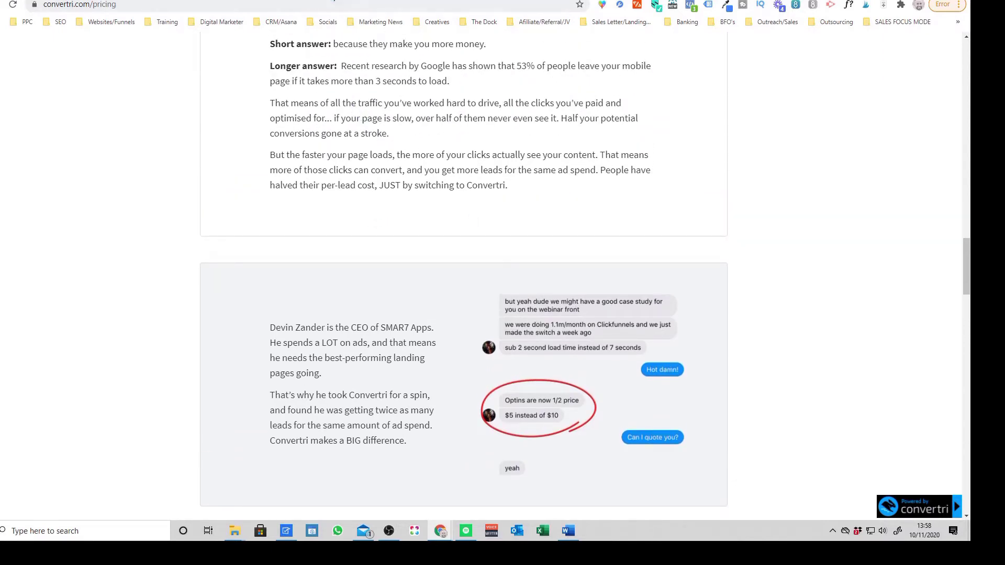
{"action": "left_click", "coordinate": [367, 1]}
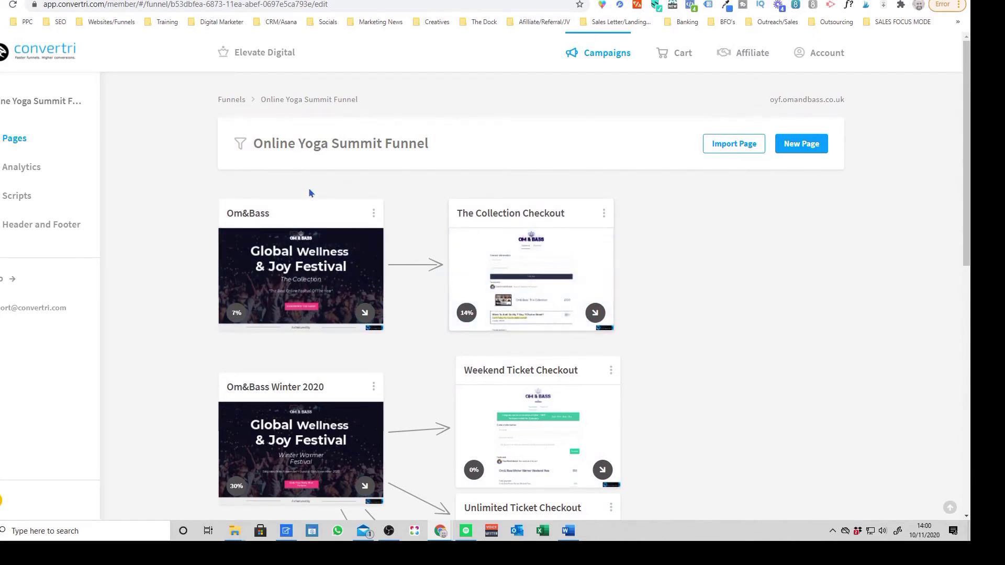
Scroll the Online Yoga Summit Funnel's pages showing the Om&Bass and Om&Bass Winter 2020 landing pages
{"action": "mouse_move", "coordinate": [369, 264]}
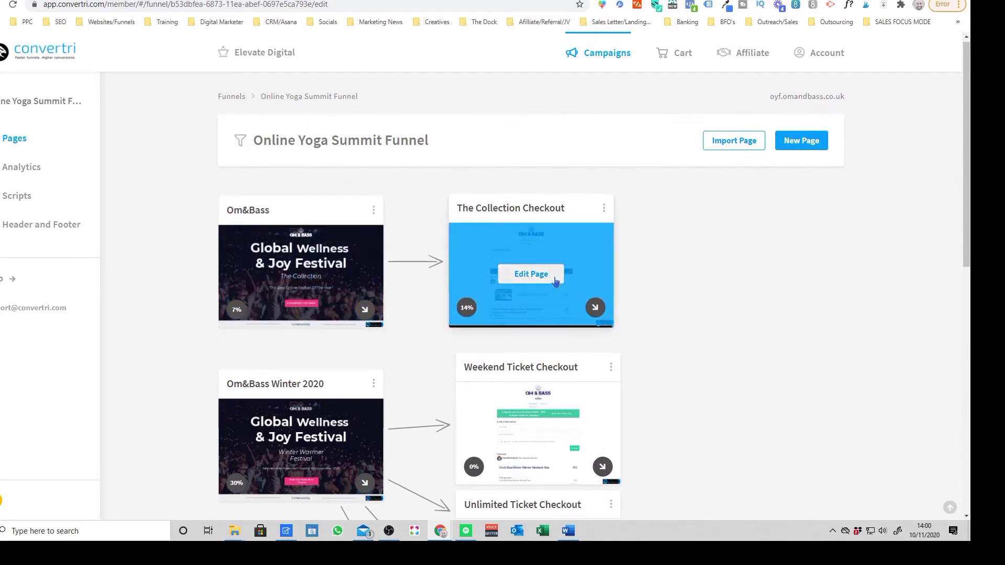
{"action": "scroll", "coordinate": [557, 296], "scroll_direction": "down", "scroll_amount": 4}
{"action": "scroll", "coordinate": [555, 314], "scroll_direction": "up", "scroll_amount": 4}
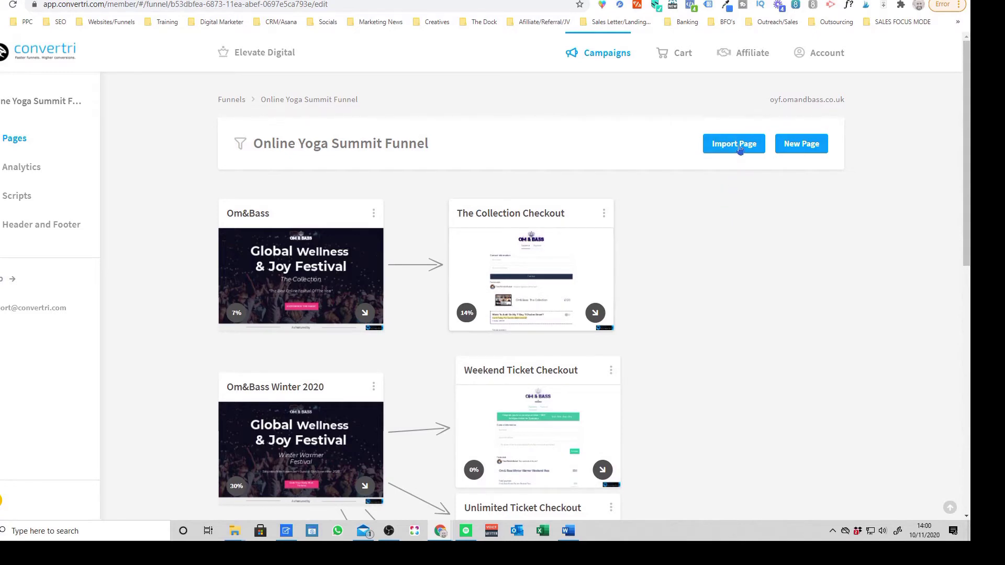
{"action": "left_click", "coordinate": [740, 151]}
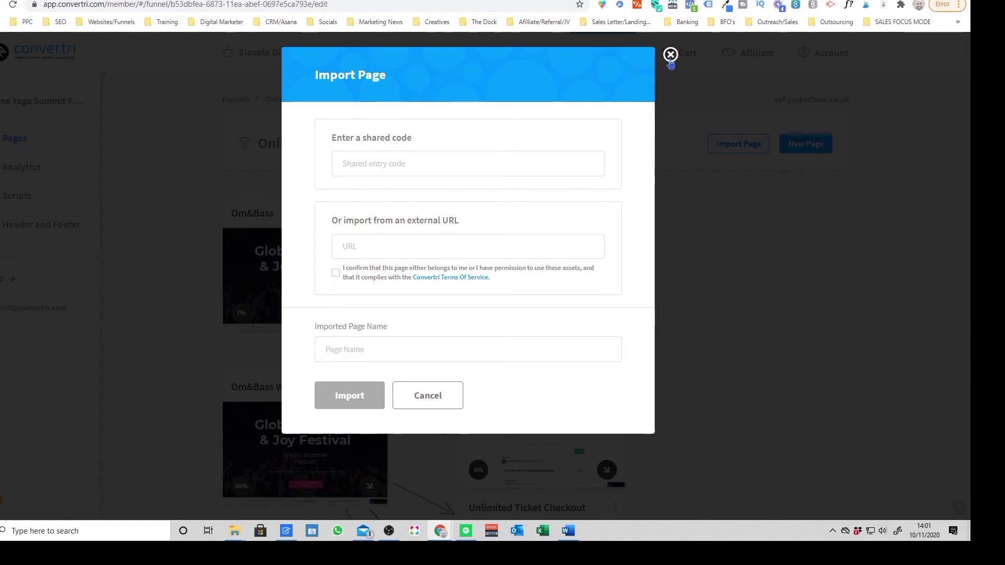
{"action": "left_click", "coordinate": [671, 57]}
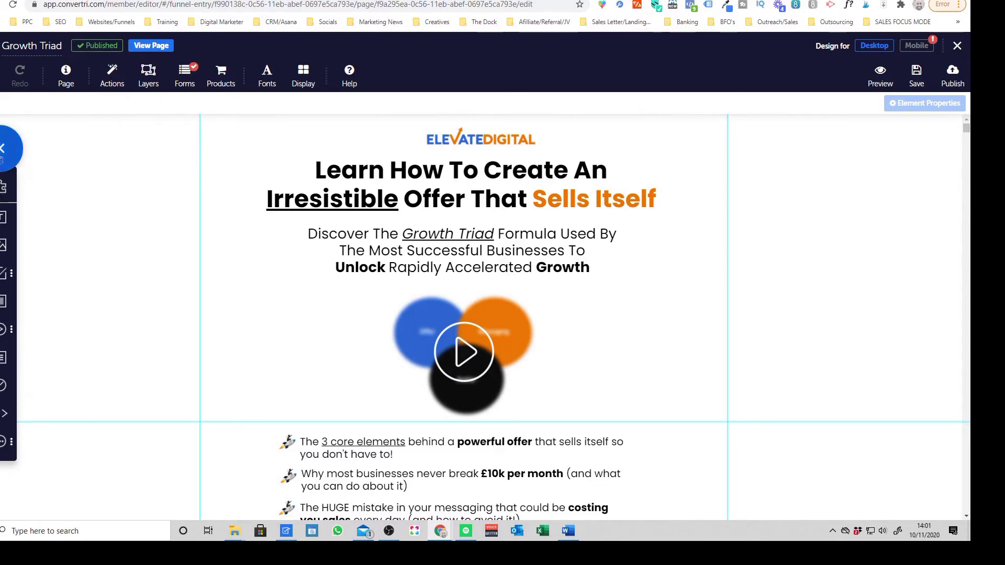
Browse the Growth Triad editor's Form Elements, then its Media options (Video, Vimeo, Wistia, YouTube)
{"action": "mouse_move", "coordinate": [3, 164]}
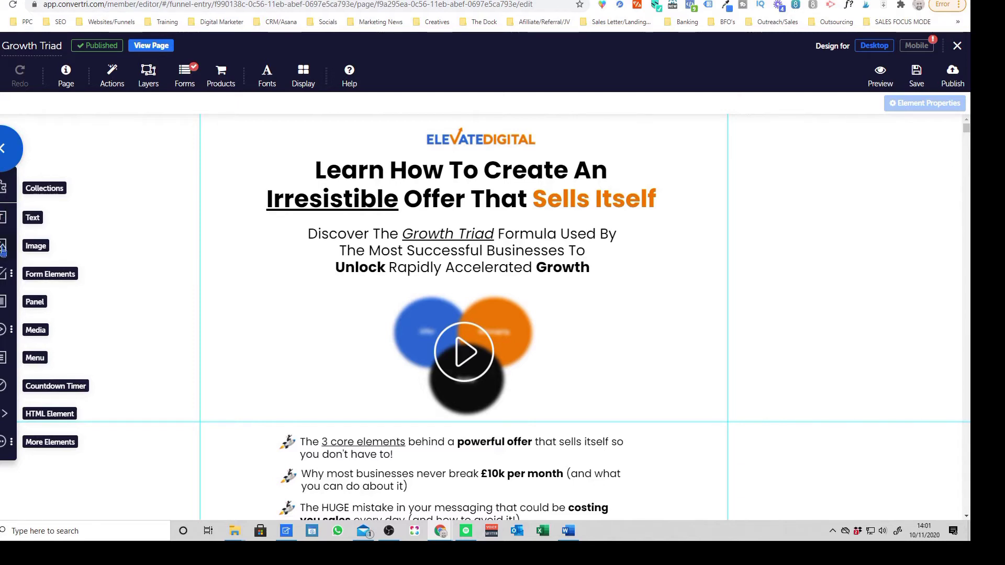
{"action": "left_click", "coordinate": [5, 281]}
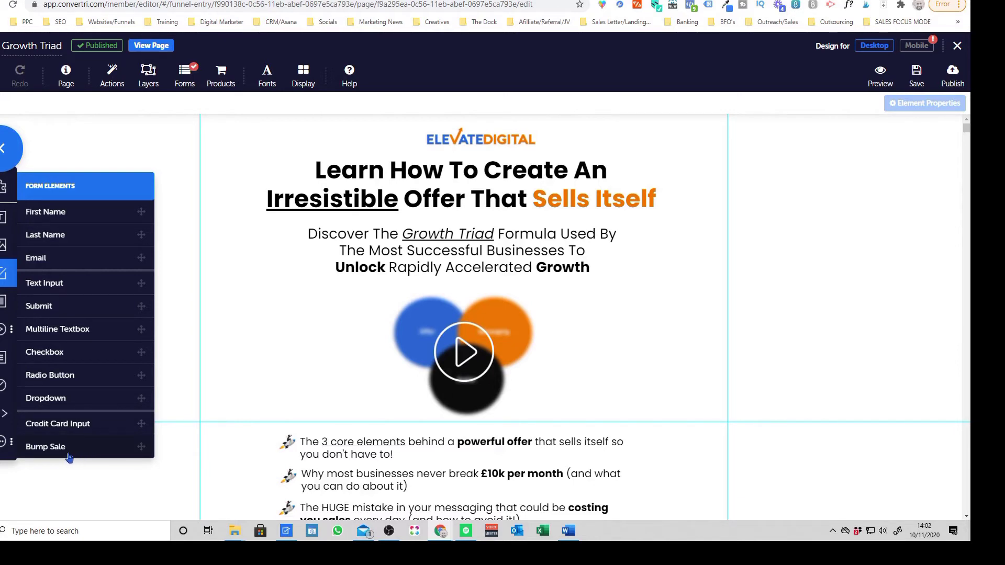
{"action": "mouse_move", "coordinate": [4, 335]}
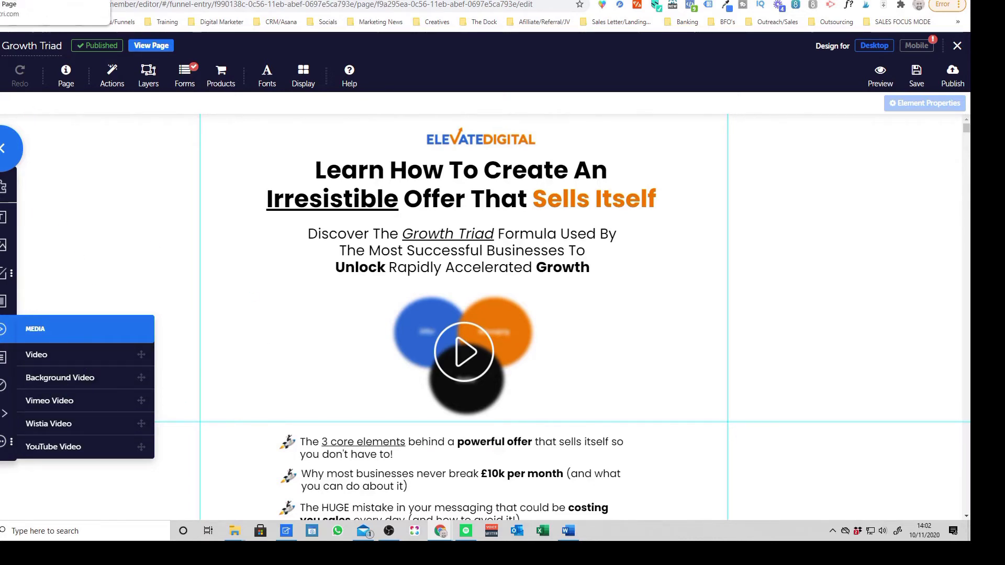
{"action": "left_click", "coordinate": [249, 2]}
{"action": "scroll", "coordinate": [547, 275], "scroll_direction": "up", "scroll_amount": 20}
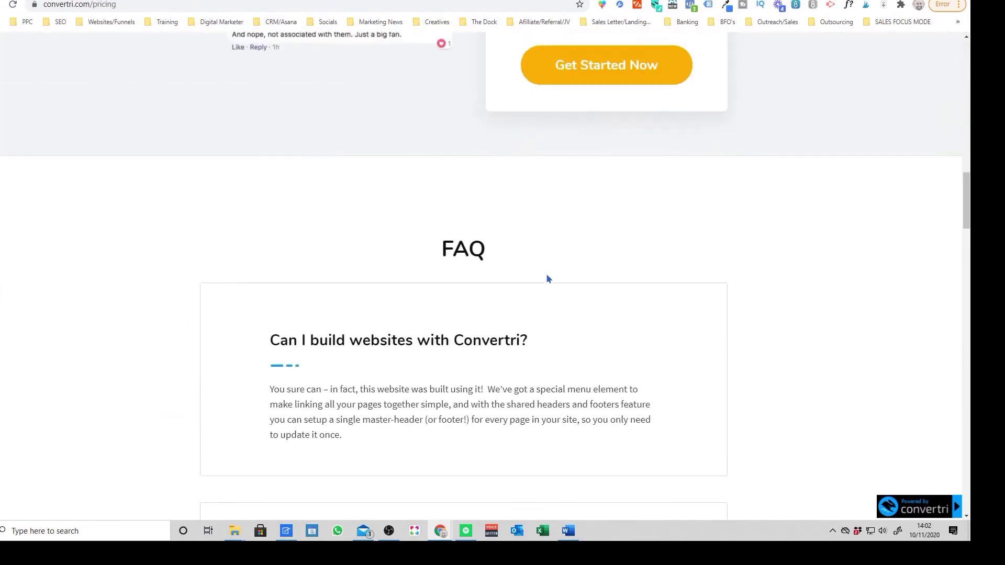
{"action": "scroll", "coordinate": [630, 388], "scroll_direction": "down", "scroll_amount": 1}
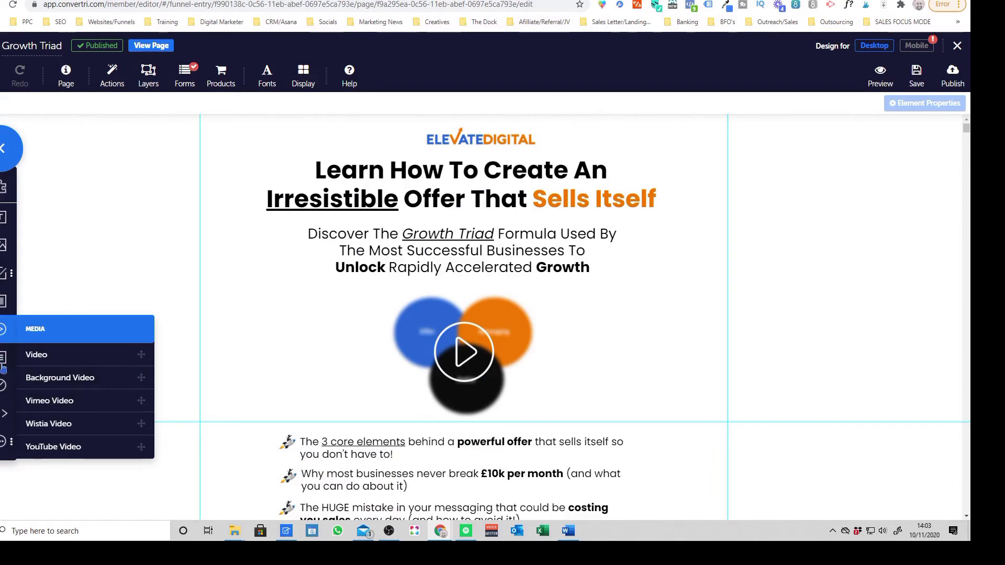
Add a Countdown Timer and an HTML Element to the Growth Triad page, then deselect
{"action": "left_click", "coordinate": [3, 400]}
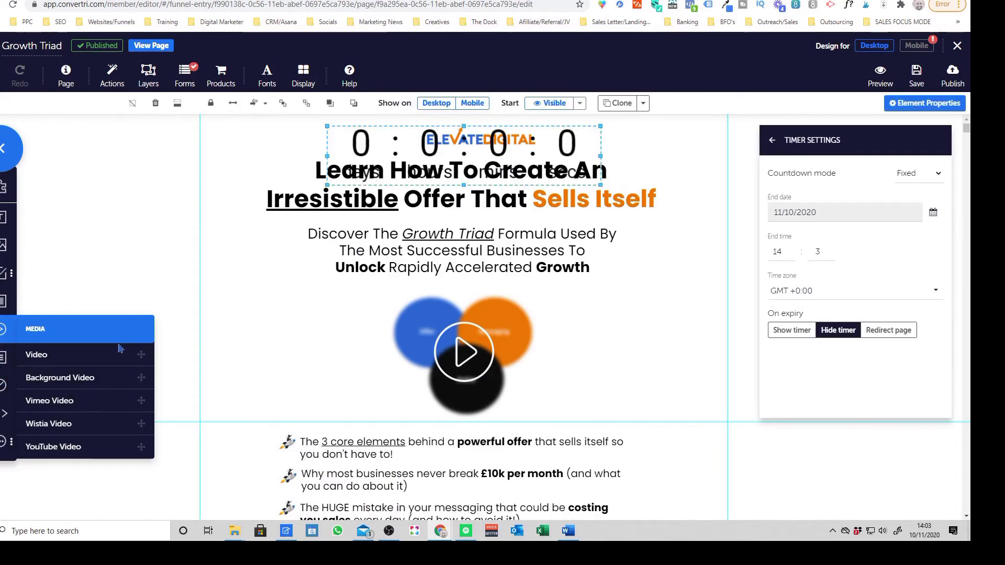
{"action": "left_click", "coordinate": [112, 406]}
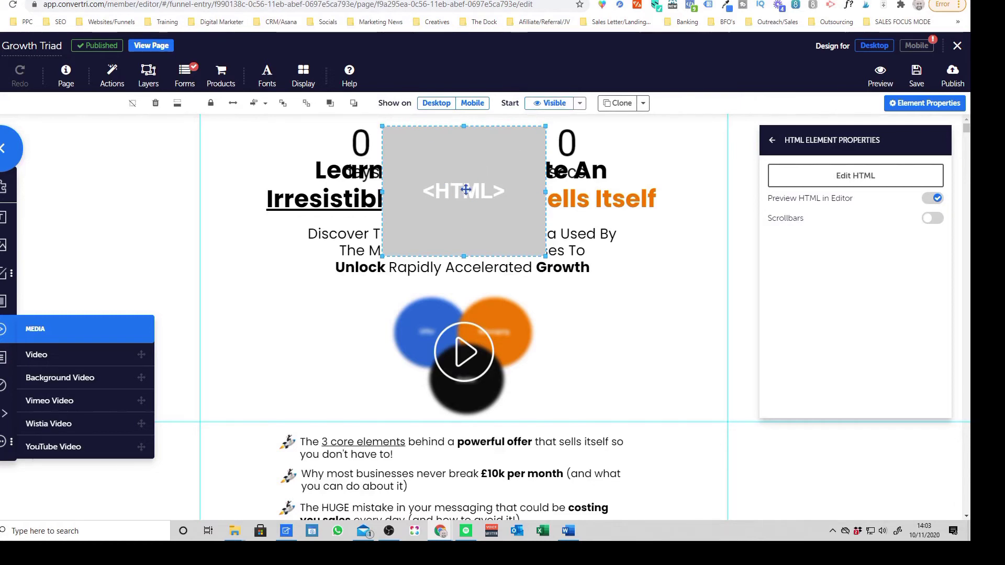
{"action": "key", "text": "Escape"}
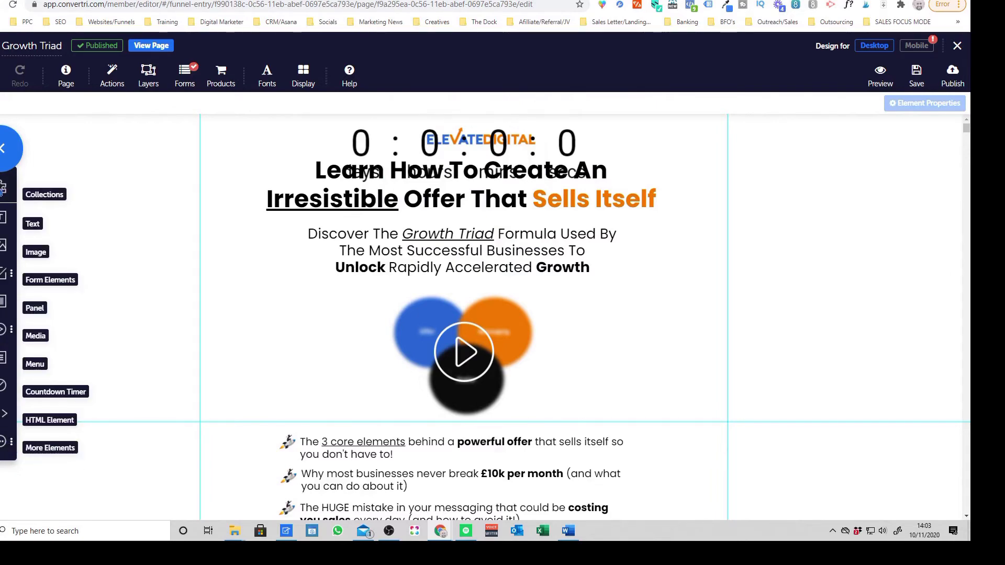
{"action": "left_click", "coordinate": [3, 194]}
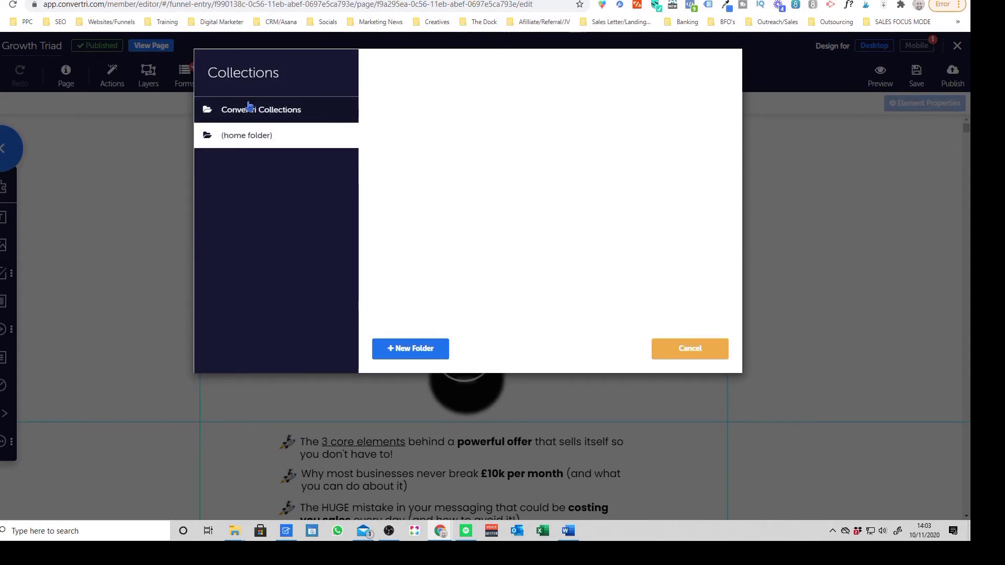
{"action": "left_click", "coordinate": [266, 115]}
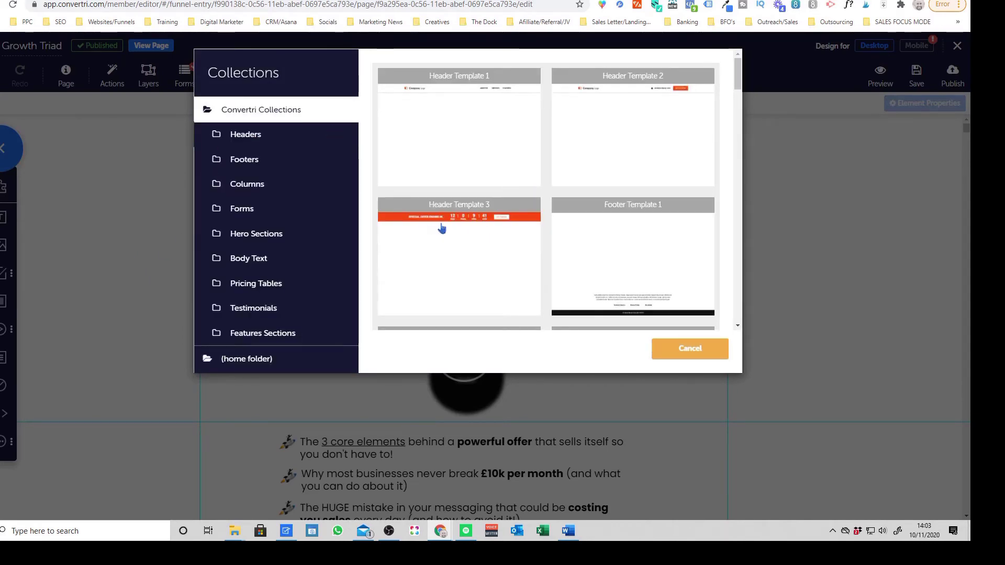
{"action": "scroll", "coordinate": [448, 229], "scroll_direction": "down", "scroll_amount": 5}
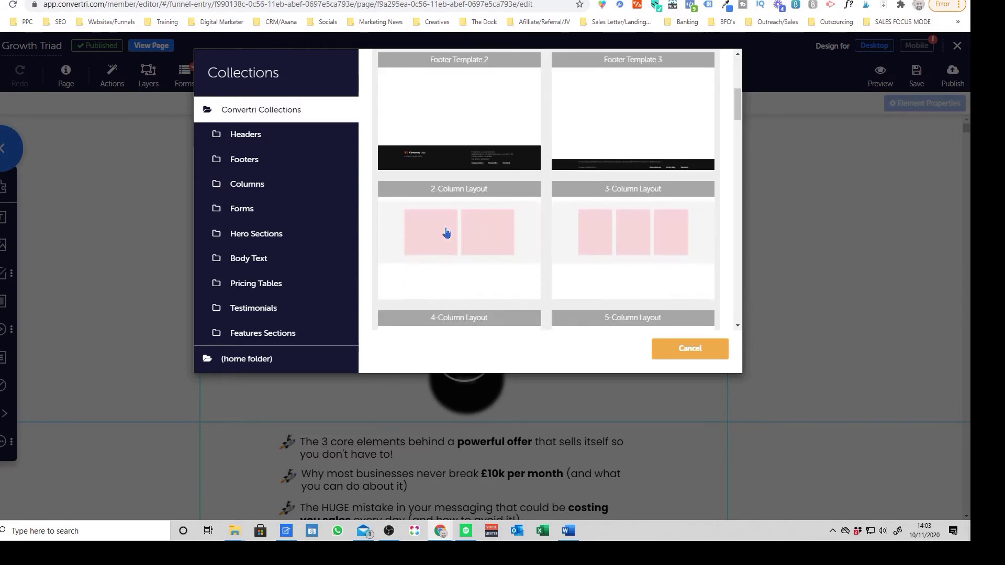
{"action": "scroll", "coordinate": [529, 209], "scroll_direction": "down", "scroll_amount": 10}
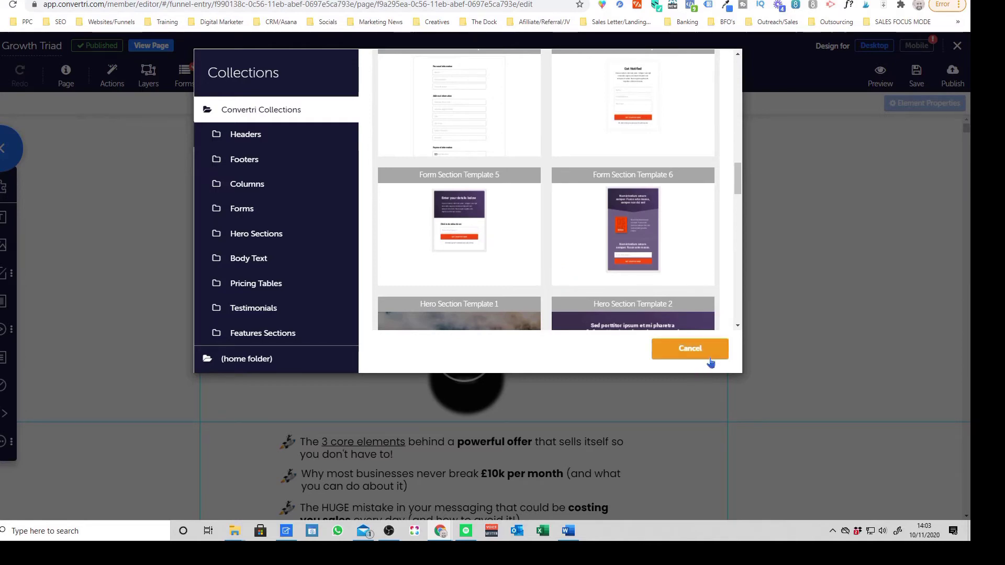
{"action": "left_click", "coordinate": [704, 350]}
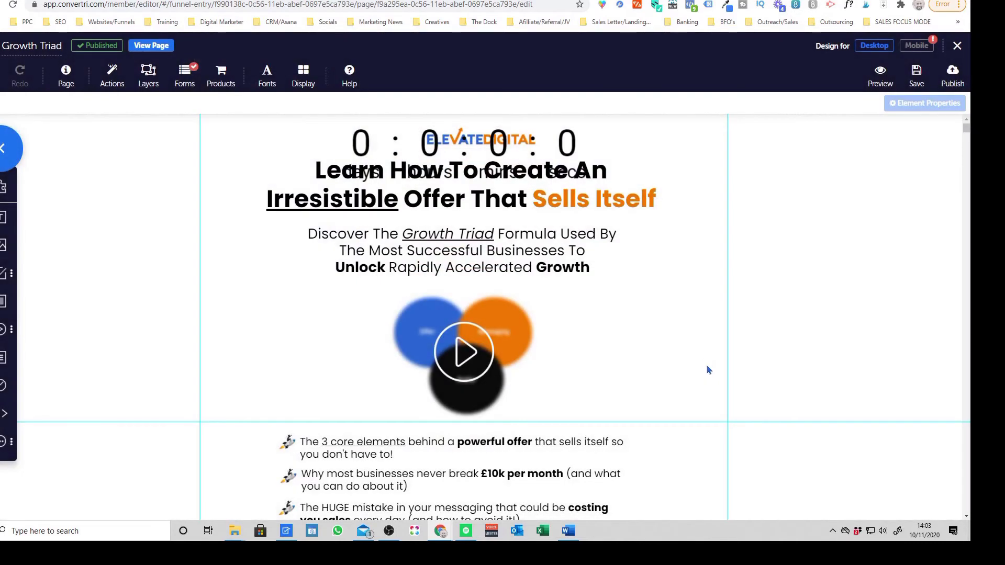
Delete the countdown timer and drag the ELEVATEDIGITAL logo to sit centred above the headline
{"action": "left_click", "coordinate": [511, 158]}
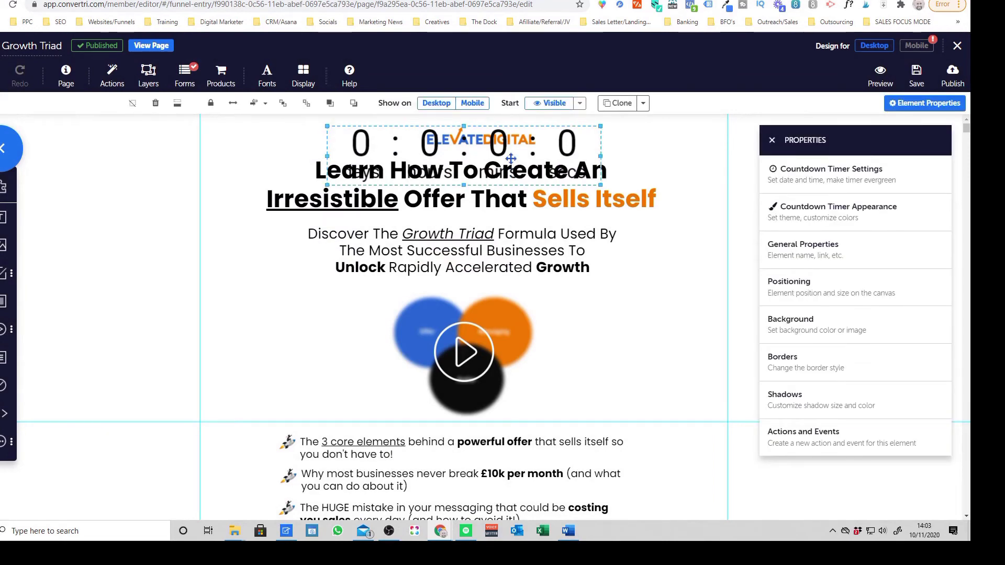
{"action": "key", "text": "Delete"}
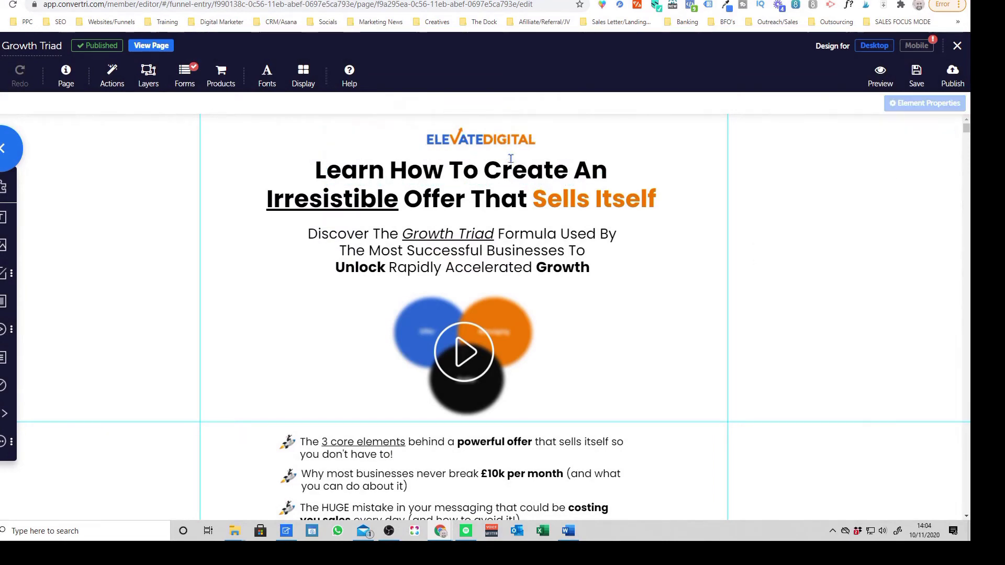
{"action": "left_click", "coordinate": [485, 140]}
{"action": "left_click_drag", "start_coordinate": [501, 138], "coordinate": [480, 137]}
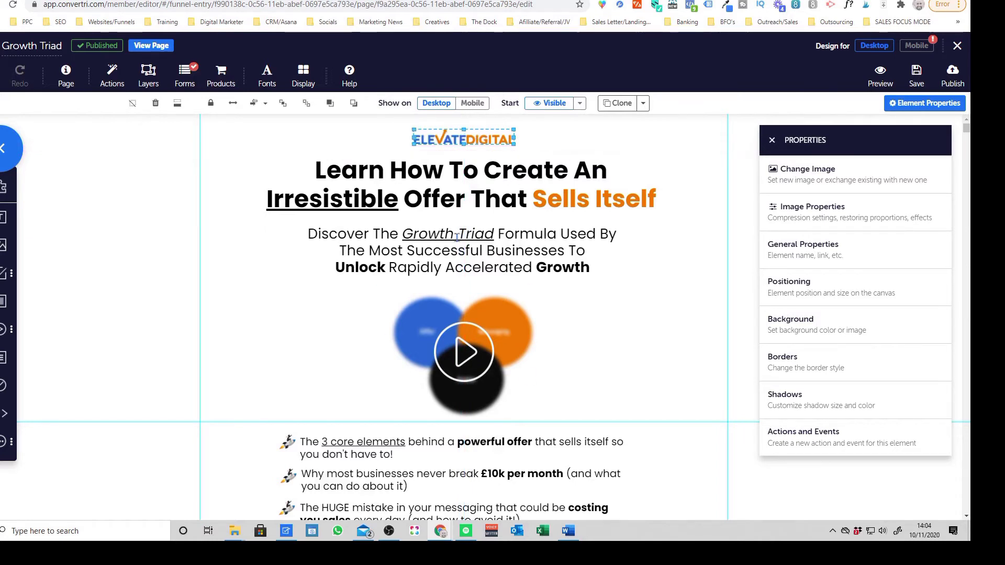
{"action": "left_click", "coordinate": [905, 49]}
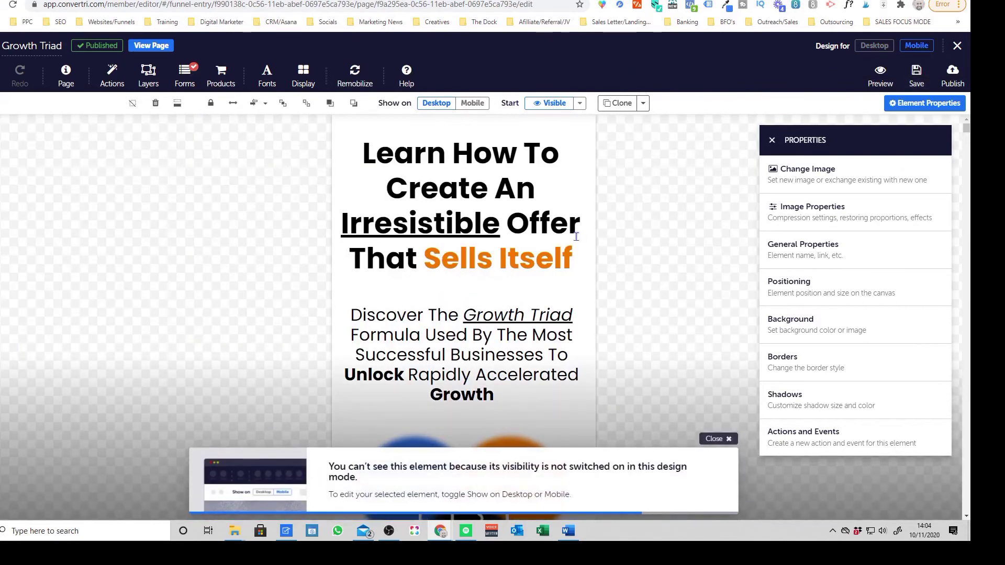
{"action": "left_click", "coordinate": [720, 442]}
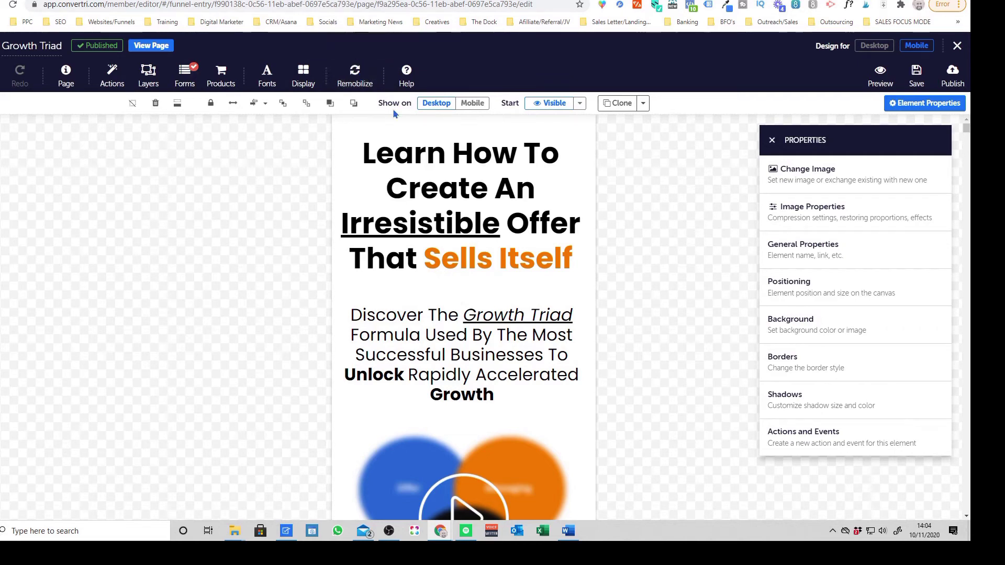
{"action": "left_click", "coordinate": [874, 48]}
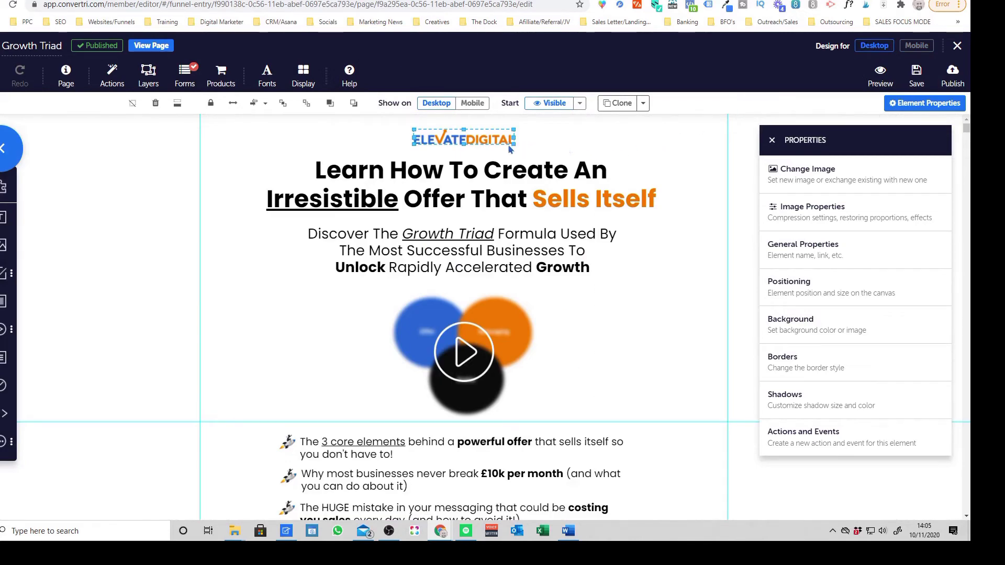
Select the headline "Learn How To Create An Irresistible Offer That Sells Itself"
{"action": "left_click", "coordinate": [464, 184]}
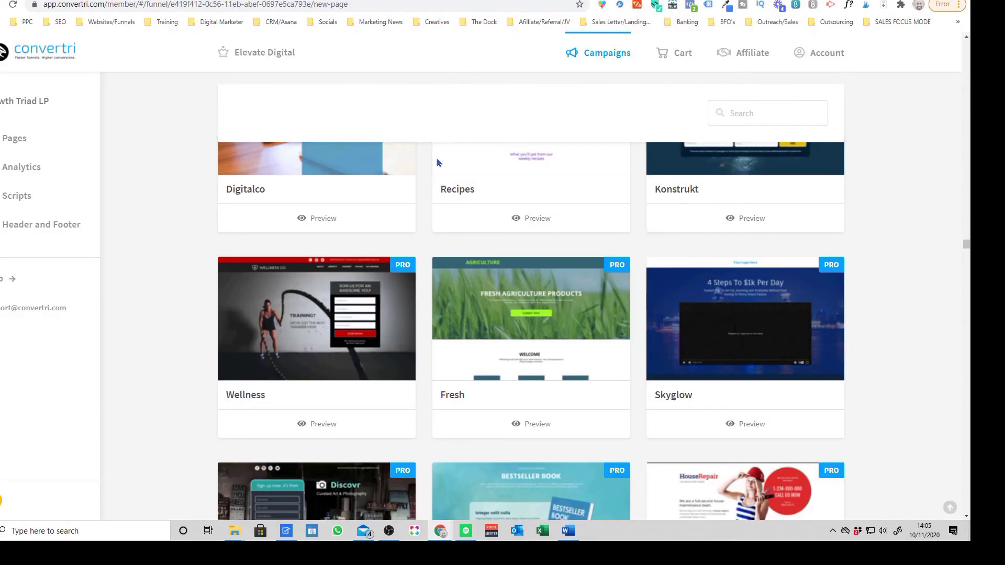
Scroll through the Growth Triad LP template gallery showing Lights Plus, Paw Central, Digitalco and Feline
{"action": "scroll", "coordinate": [628, 230], "scroll_direction": "up", "scroll_amount": 4}
{"action": "scroll", "coordinate": [967, 242], "scroll_direction": "up", "scroll_amount": 1}
{"action": "scroll", "coordinate": [968, 243], "scroll_direction": "down", "scroll_amount": 2}
{"action": "mouse_move", "coordinate": [967, 243]}
{"action": "left_mouse_down"}
{"action": "mouse_move", "coordinate": [968, 365]}
{"action": "mouse_move", "coordinate": [965, 238]}
{"action": "left_mouse_up"}
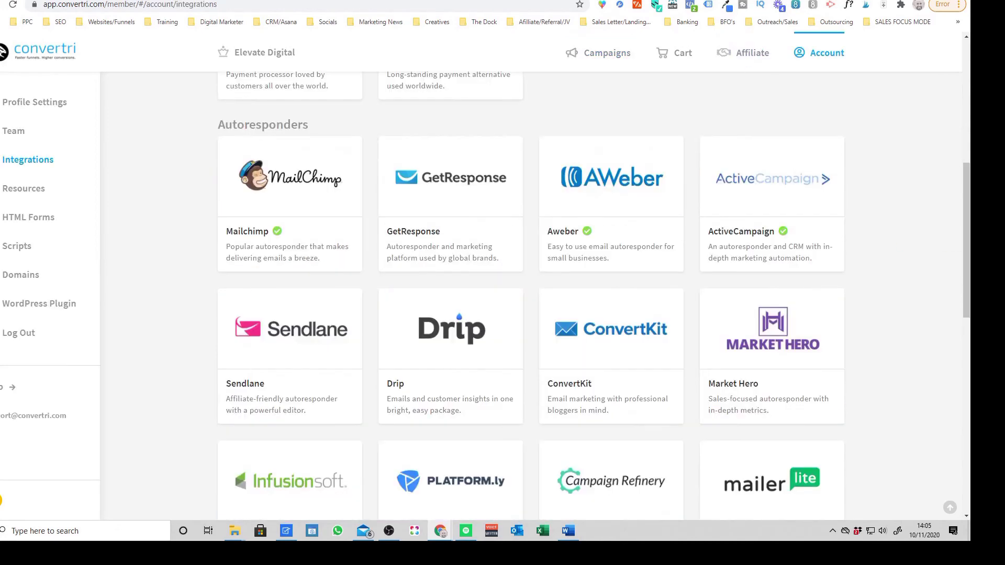
Review the payment and autoresponder integrations, then go back to the Growth Triad page editor tab
{"action": "scroll", "coordinate": [450, 183], "scroll_direction": "up", "scroll_amount": 4}
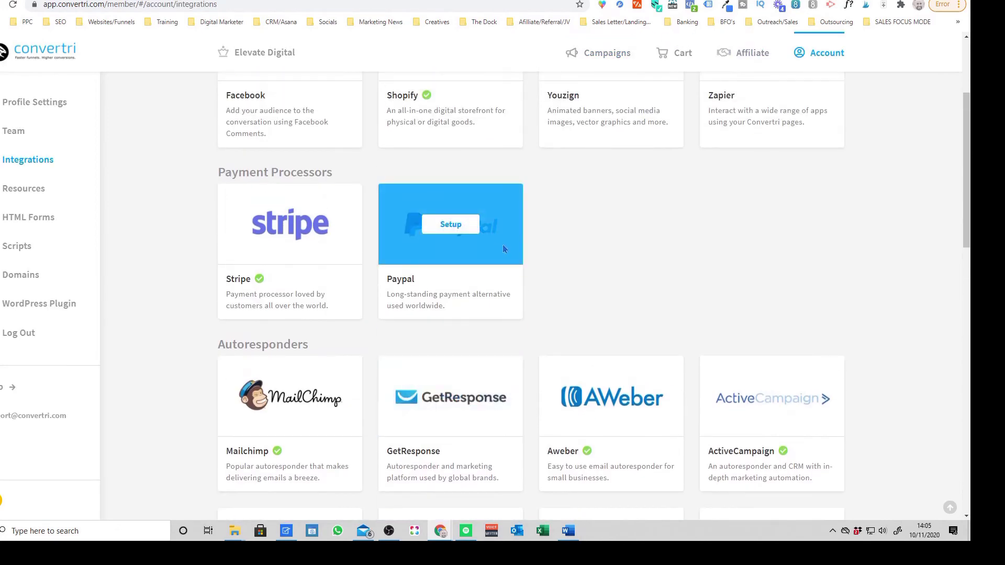
{"action": "scroll", "coordinate": [545, 278], "scroll_direction": "up", "scroll_amount": 3}
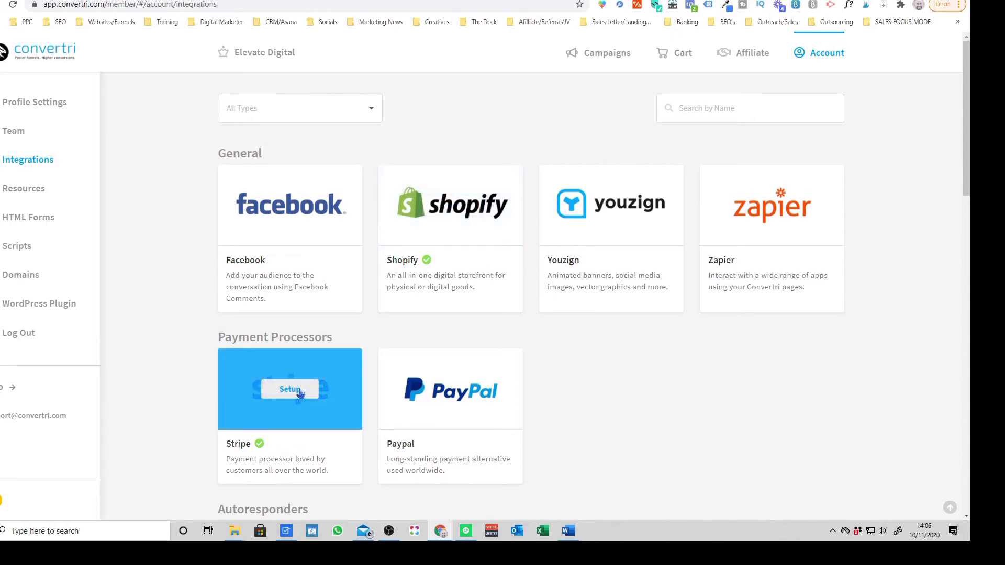
{"action": "scroll", "coordinate": [419, 409], "scroll_direction": "down", "scroll_amount": 3}
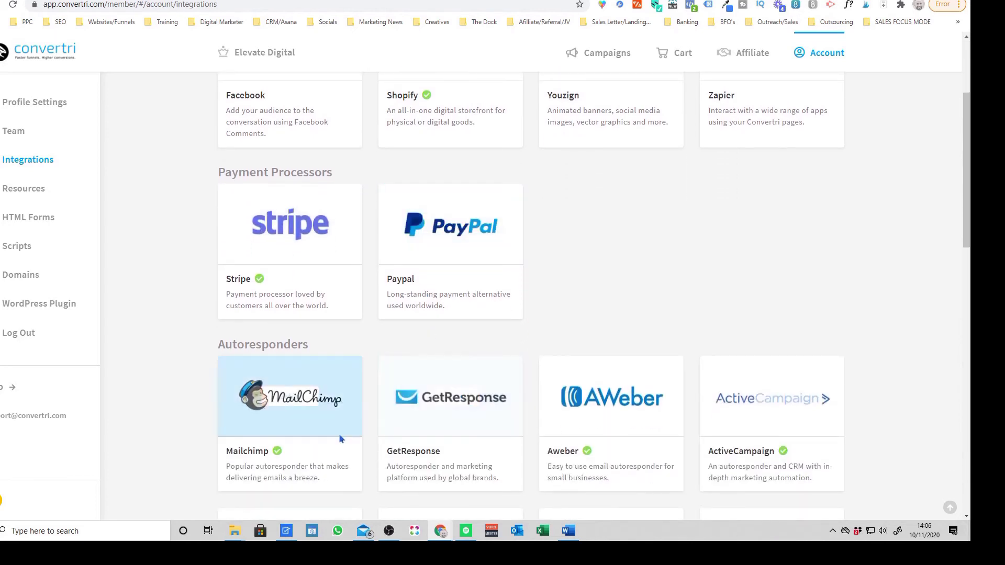
{"action": "scroll", "coordinate": [754, 393], "scroll_direction": "down", "scroll_amount": 3}
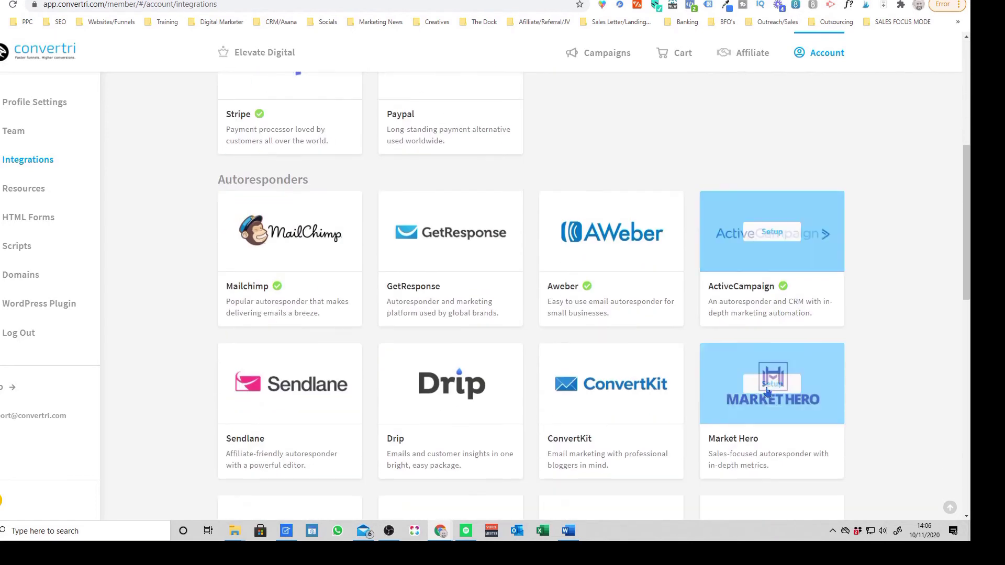
{"action": "scroll", "coordinate": [613, 349], "scroll_direction": "down", "scroll_amount": 2}
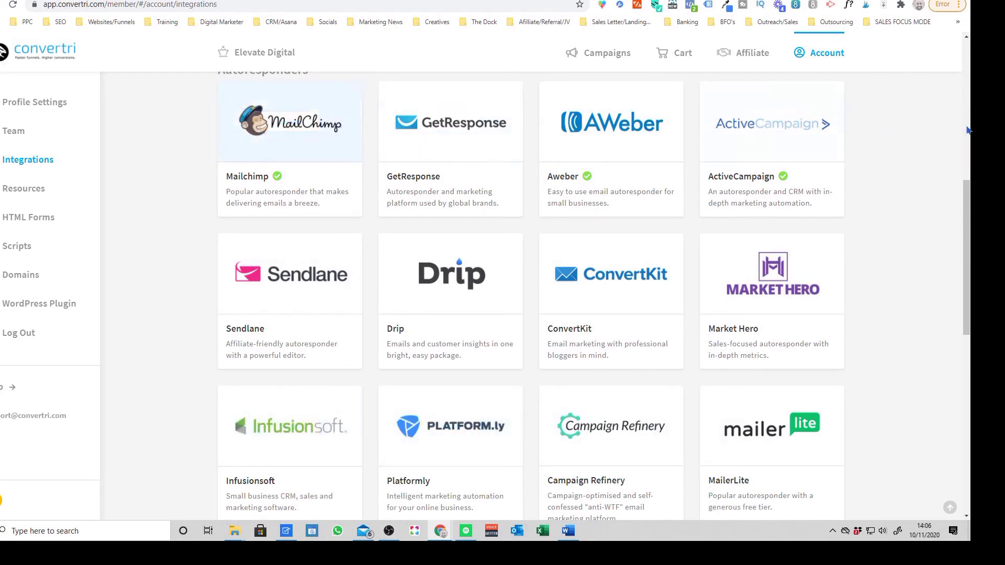
{"action": "mouse_move", "coordinate": [794, 113]}
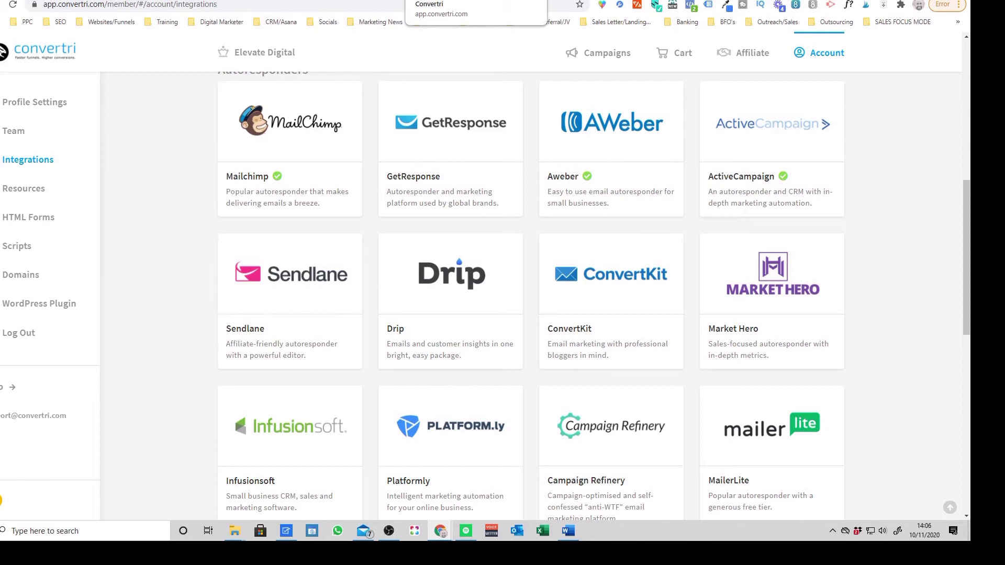
{"action": "left_click", "coordinate": [539, 0]}
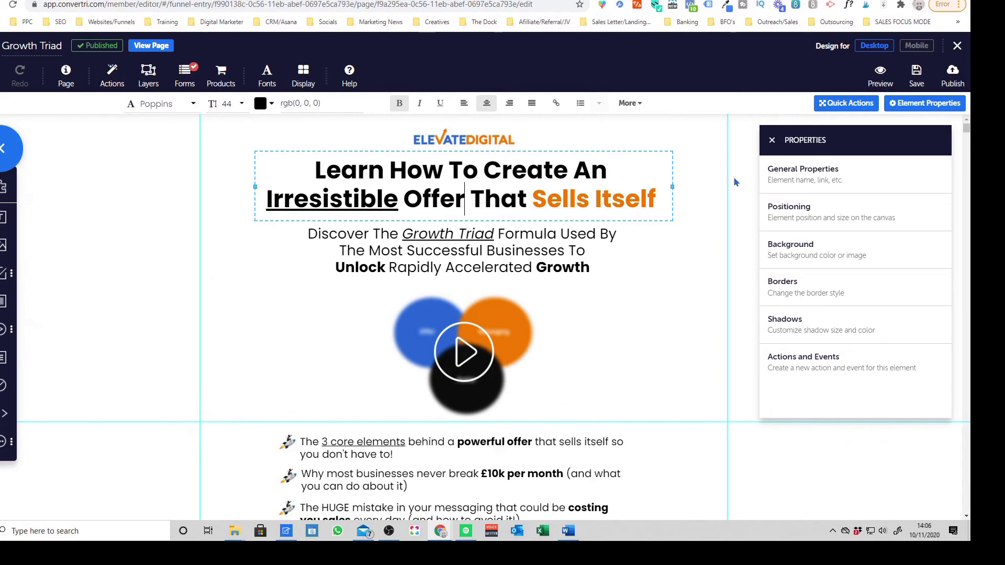
{"action": "left_click", "coordinate": [732, 143]}
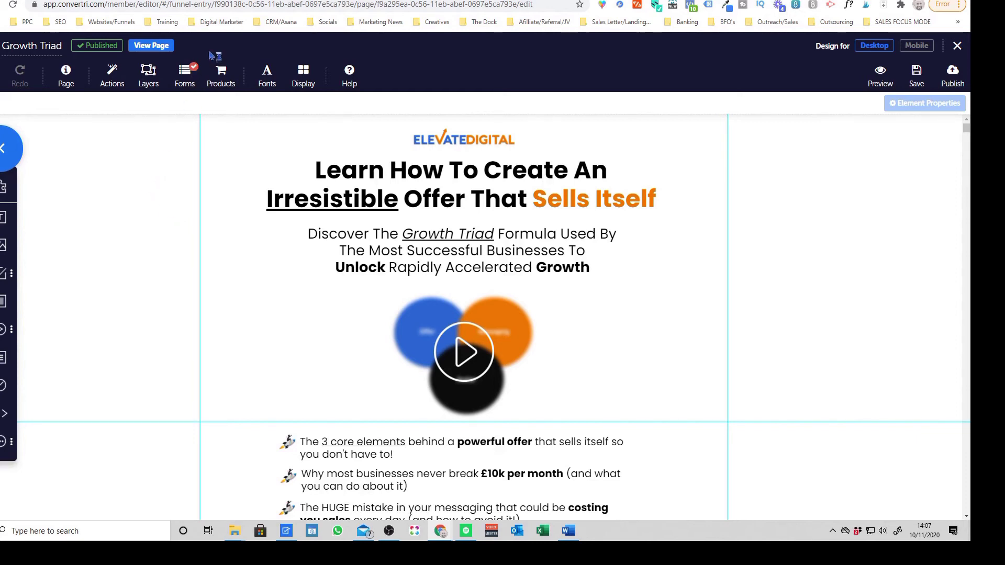
Browse Unbounce's Smart Traffic page on AI optimization and its average 30% conversion lift
{"action": "key", "text": "ctrl+Tab"}
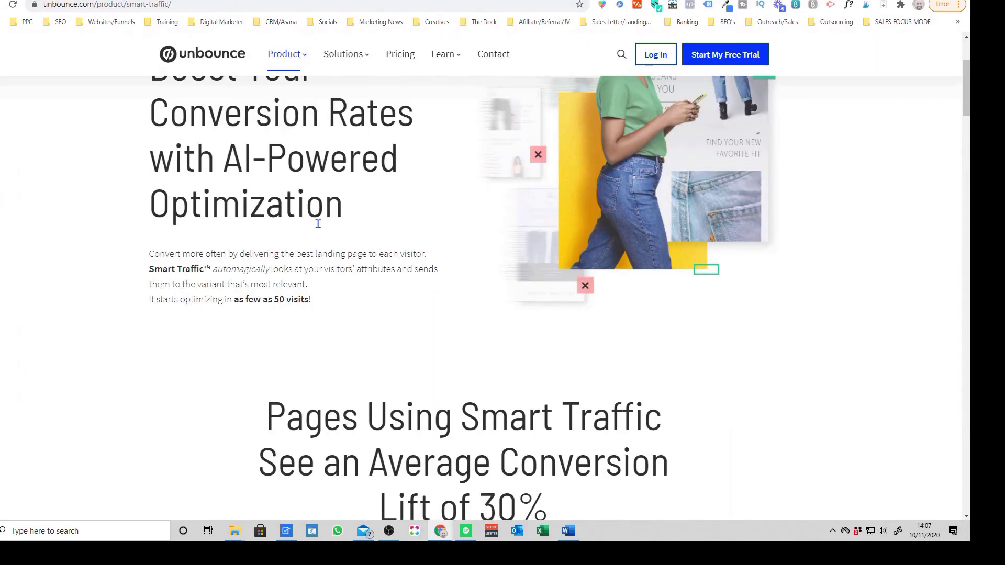
{"action": "scroll", "coordinate": [325, 238], "scroll_direction": "up", "scroll_amount": 1}
{"action": "scroll", "coordinate": [357, 283], "scroll_direction": "up", "scroll_amount": 1}
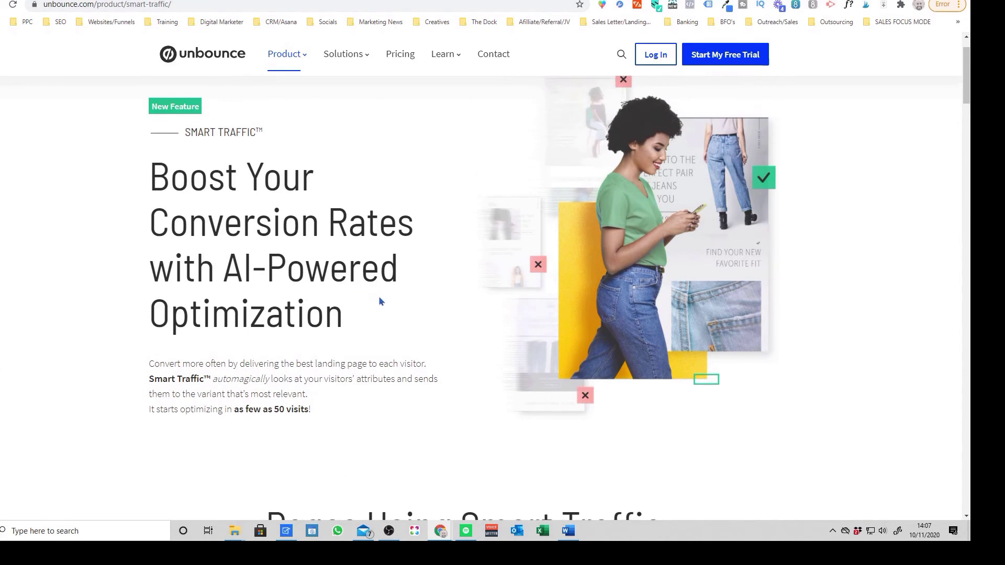
{"action": "scroll", "coordinate": [379, 299], "scroll_direction": "up", "scroll_amount": 1}
{"action": "scroll", "coordinate": [336, 329], "scroll_direction": "down", "scroll_amount": 1}
{"action": "scroll", "coordinate": [407, 338], "scroll_direction": "down", "scroll_amount": 2}
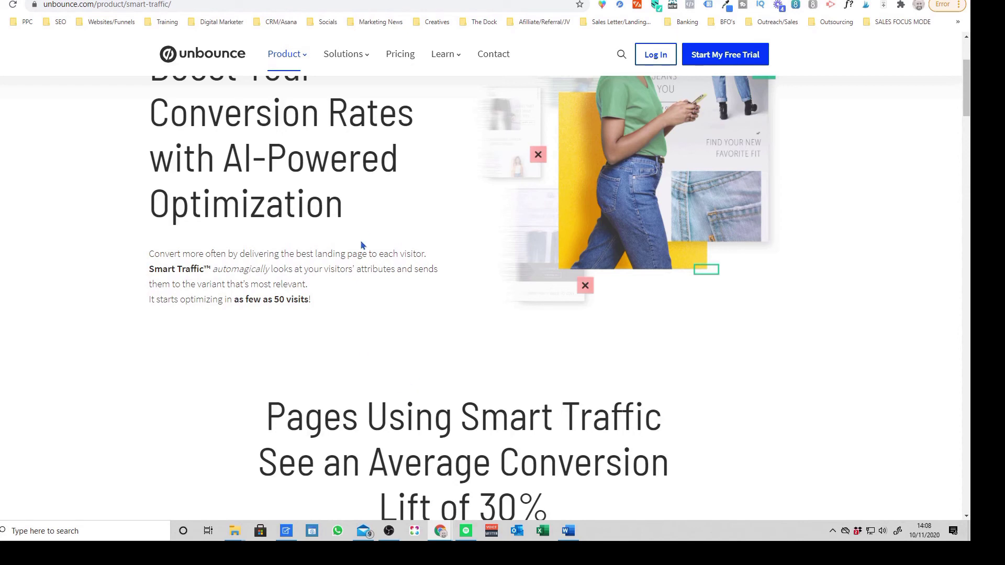
Open Unbounce's pricing and scroll to the $80–$300/month plan cards
{"action": "left_click", "coordinate": [400, 62]}
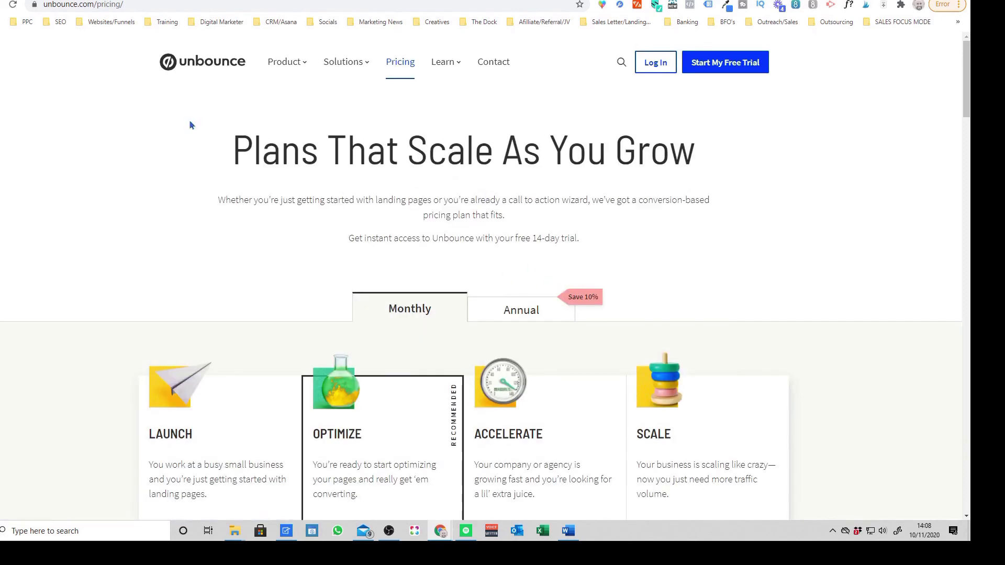
{"action": "scroll", "coordinate": [387, 180], "scroll_direction": "down", "scroll_amount": 4}
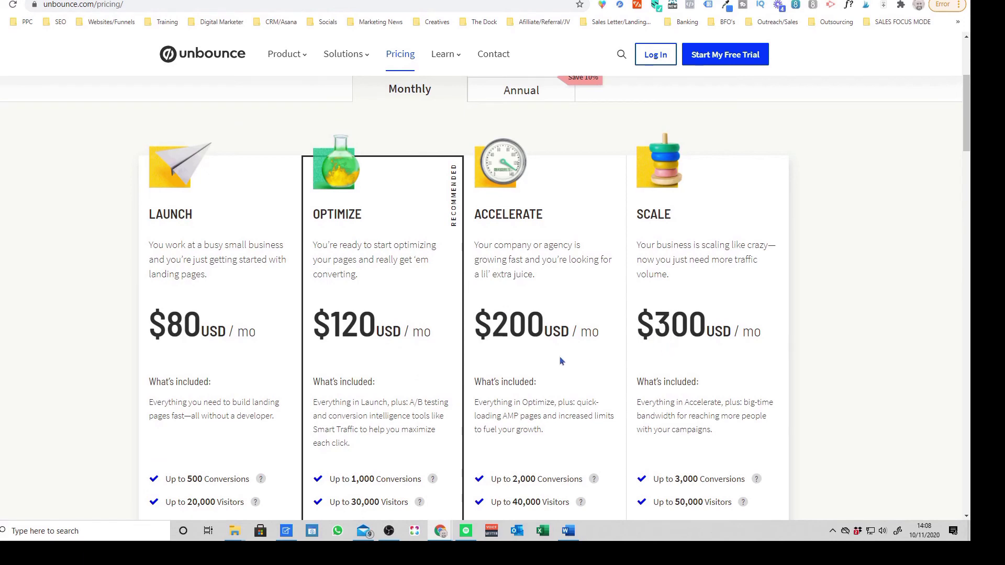
{"action": "scroll", "coordinate": [557, 356], "scroll_direction": "down", "scroll_amount": 2}
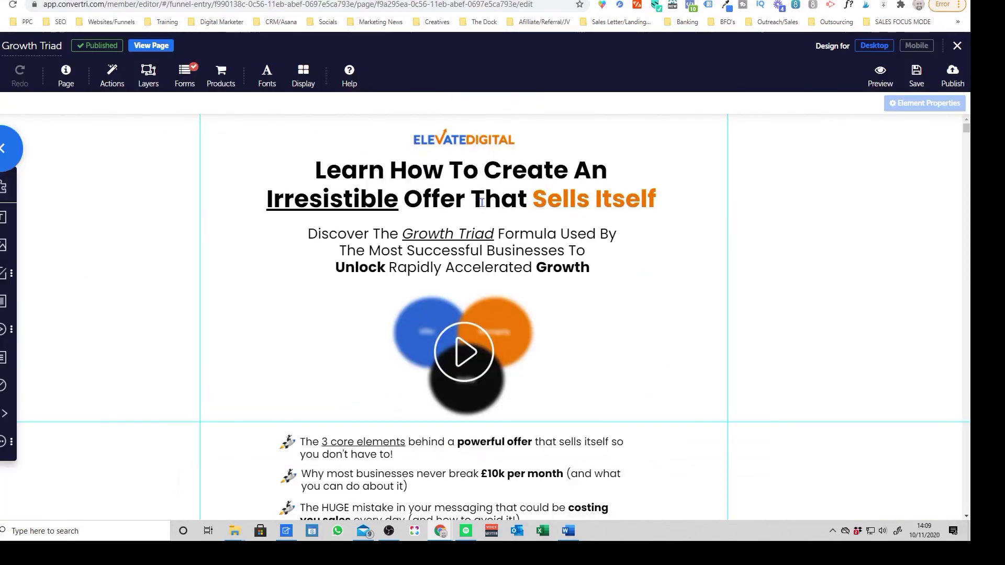
Select the 'Learn How To Create An Irresistible Offer That Sells Itself' headline to see its properties
{"action": "left_click", "coordinate": [500, 224]}
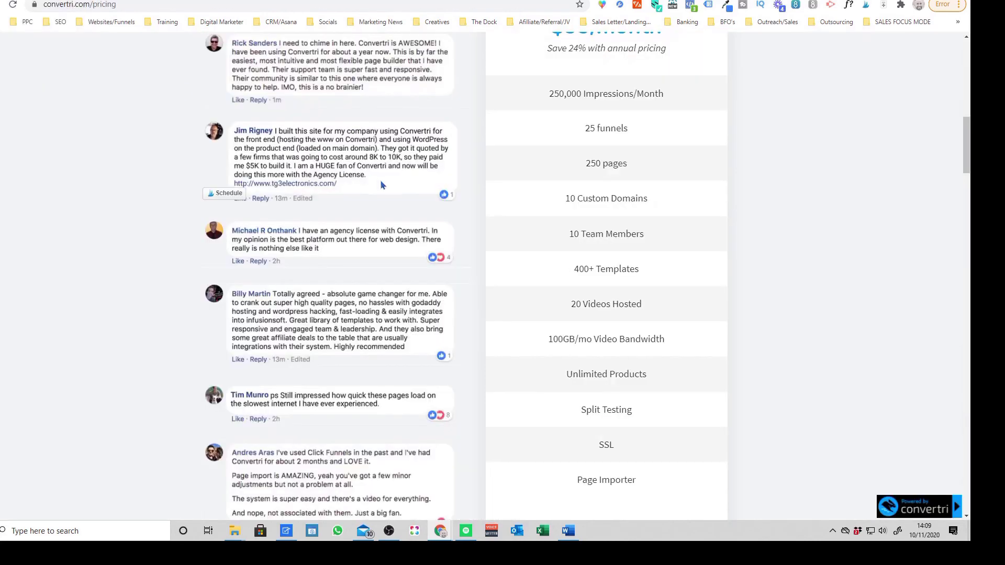
Scroll down Convertri's pricing page to the SMAR7 Apps CEO case study on doubled leads
{"action": "scroll", "coordinate": [386, 199], "scroll_direction": "down", "scroll_amount": 5}
{"action": "scroll", "coordinate": [391, 217], "scroll_direction": "down", "scroll_amount": 15}
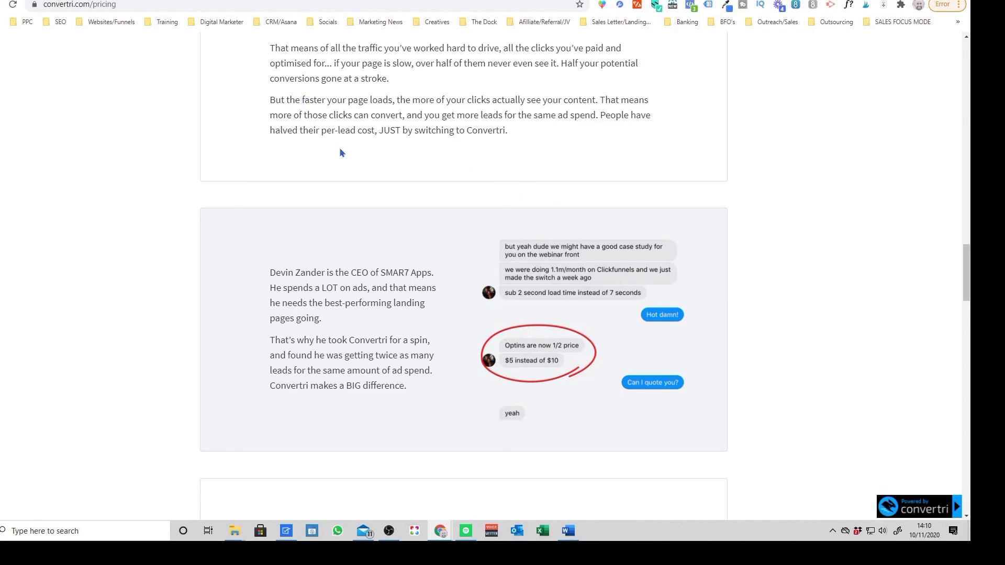
Scroll back to the $99/month plan features listed beside the customer testimonials
{"action": "scroll", "coordinate": [335, 145], "scroll_direction": "up", "scroll_amount": 20}
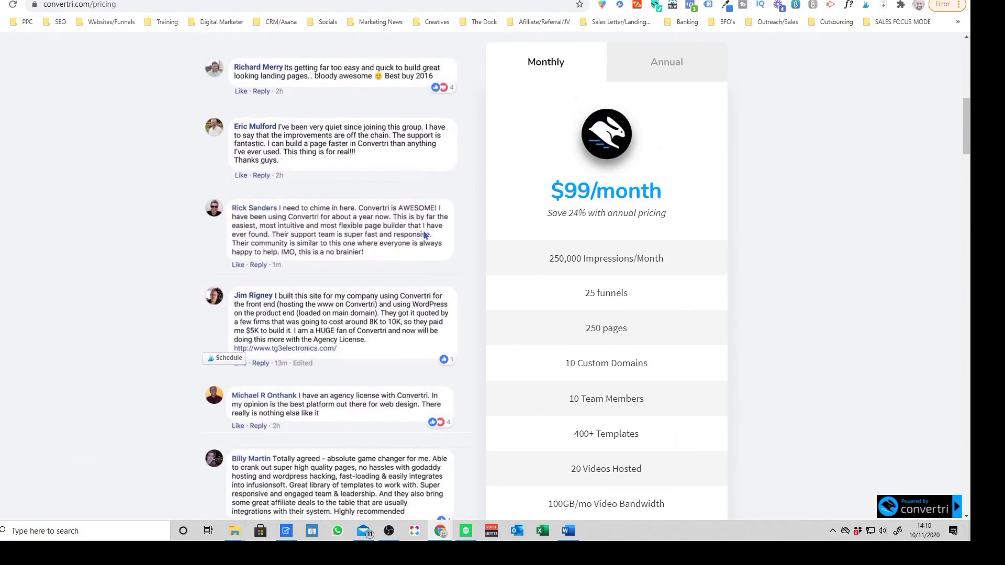
{"action": "scroll", "coordinate": [528, 305], "scroll_direction": "down", "scroll_amount": 2}
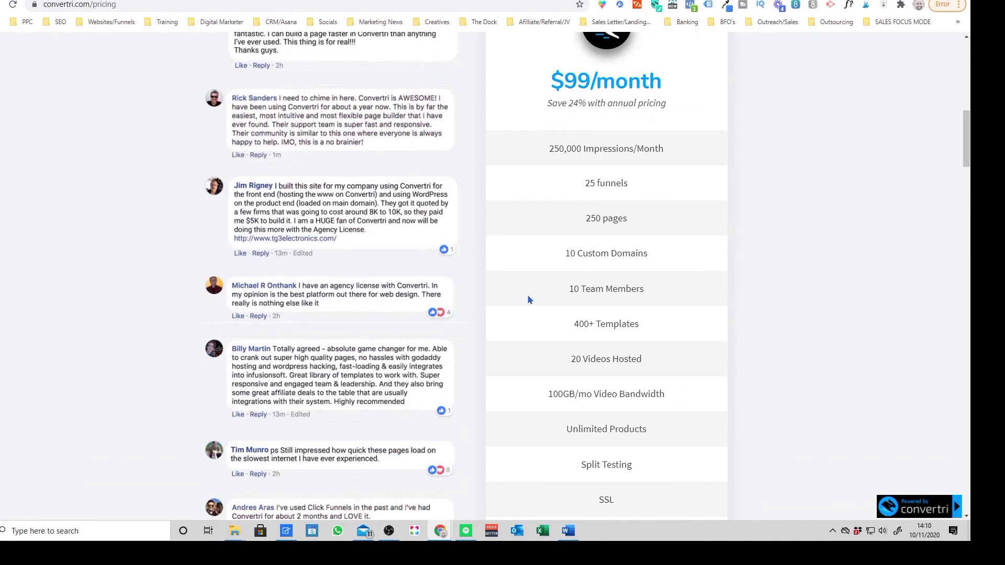